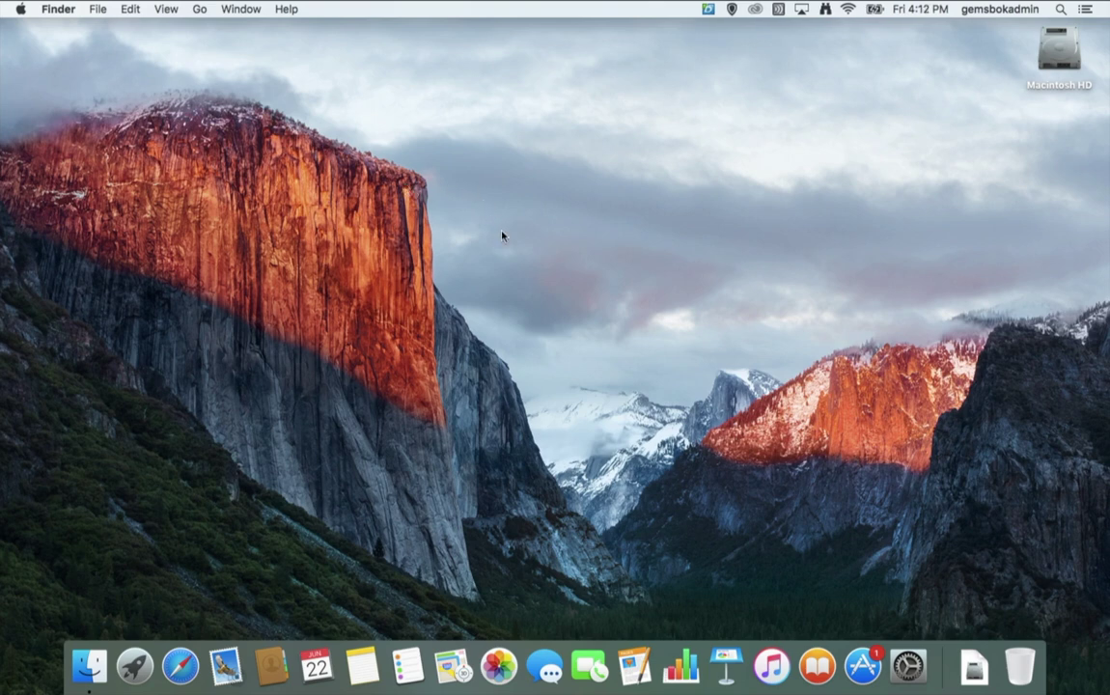
Step: Open a new Finder window, browse the Applications folder and launch QuickTime Player
left_click(98, 9)
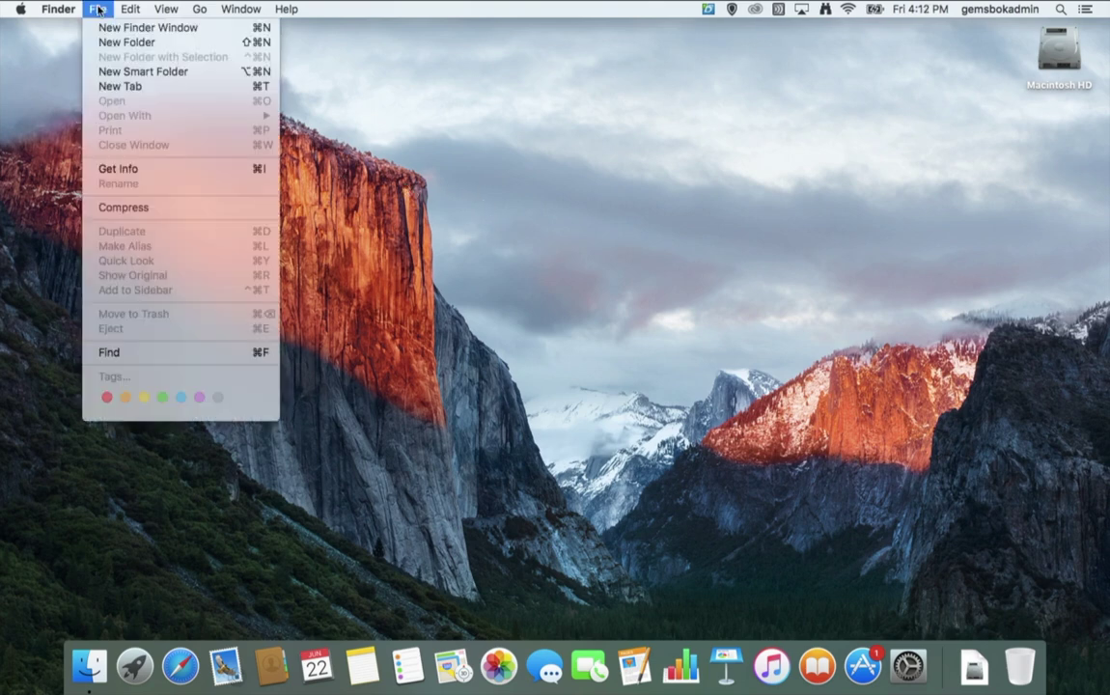
left_click(94, 27)
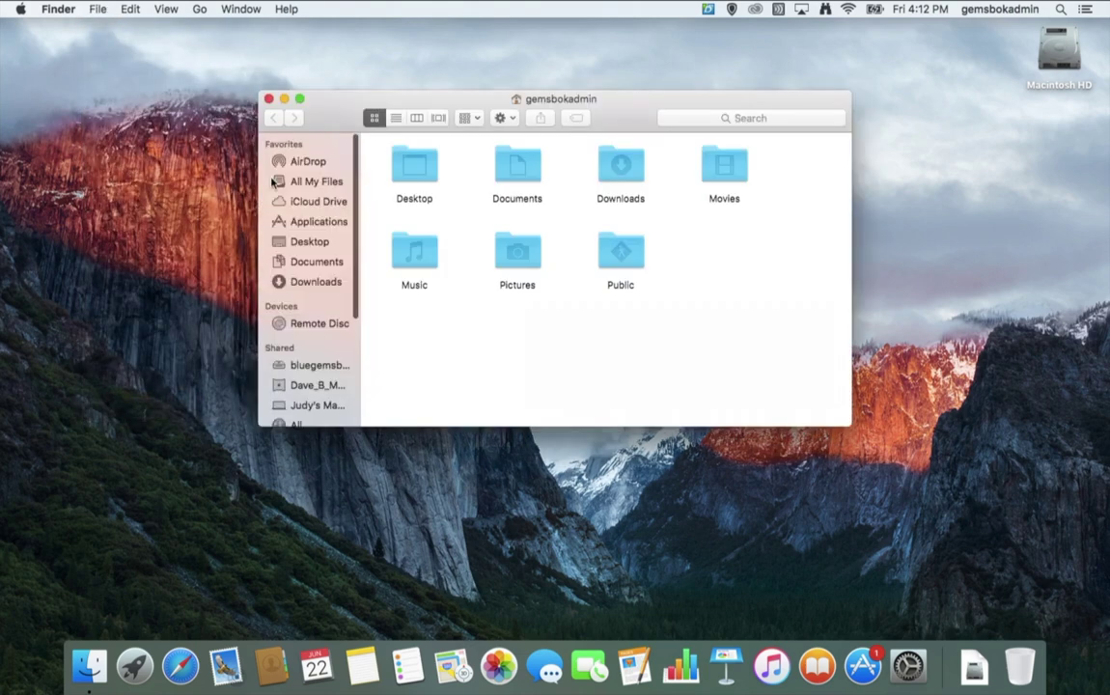
left_click(305, 223)
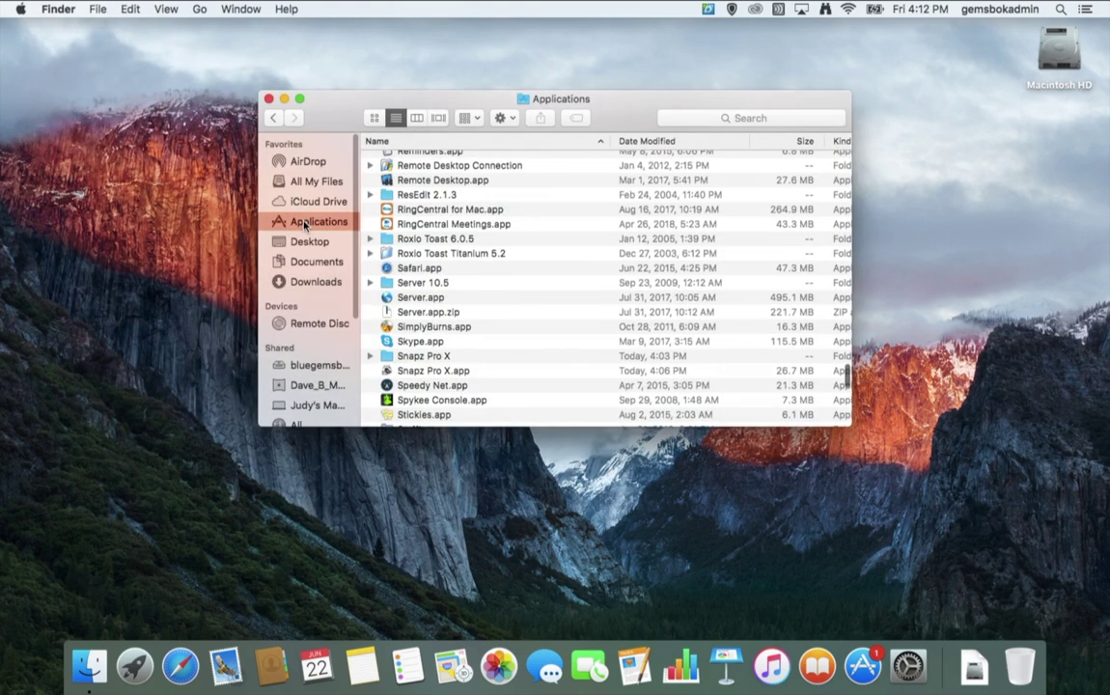
scroll(432, 230, "up", 2)
scroll(432, 230, "down", 10)
scroll(431, 229, "down", 4)
scroll(431, 230, "up", 6)
scroll(431, 230, "up", 8)
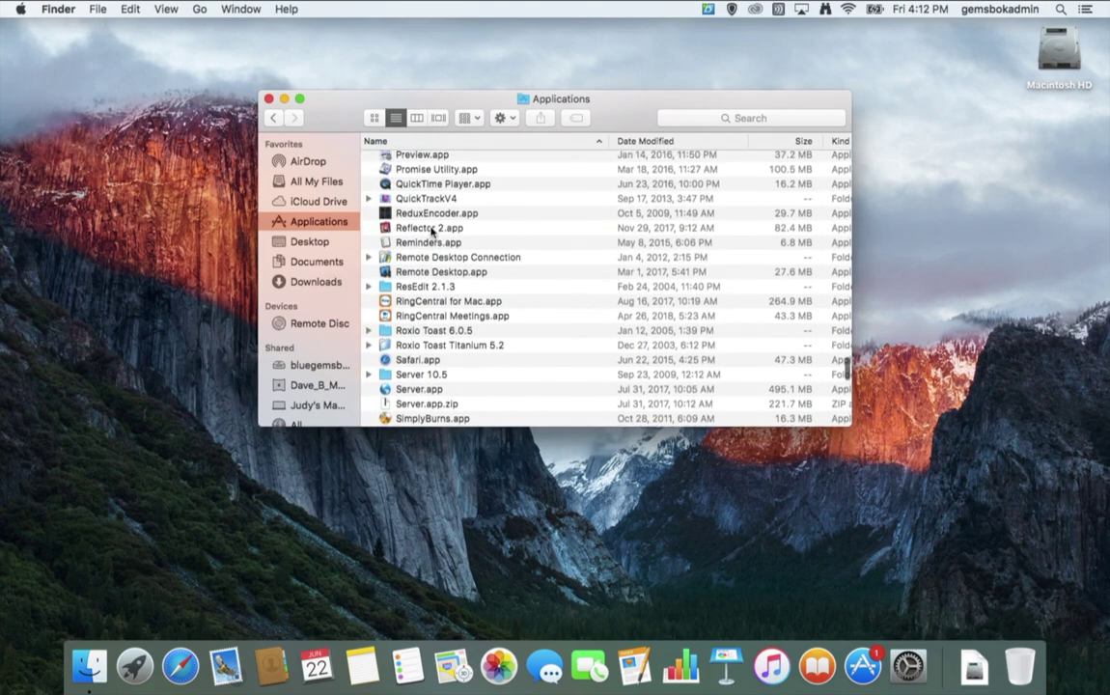
scroll(436, 224, "up", 1)
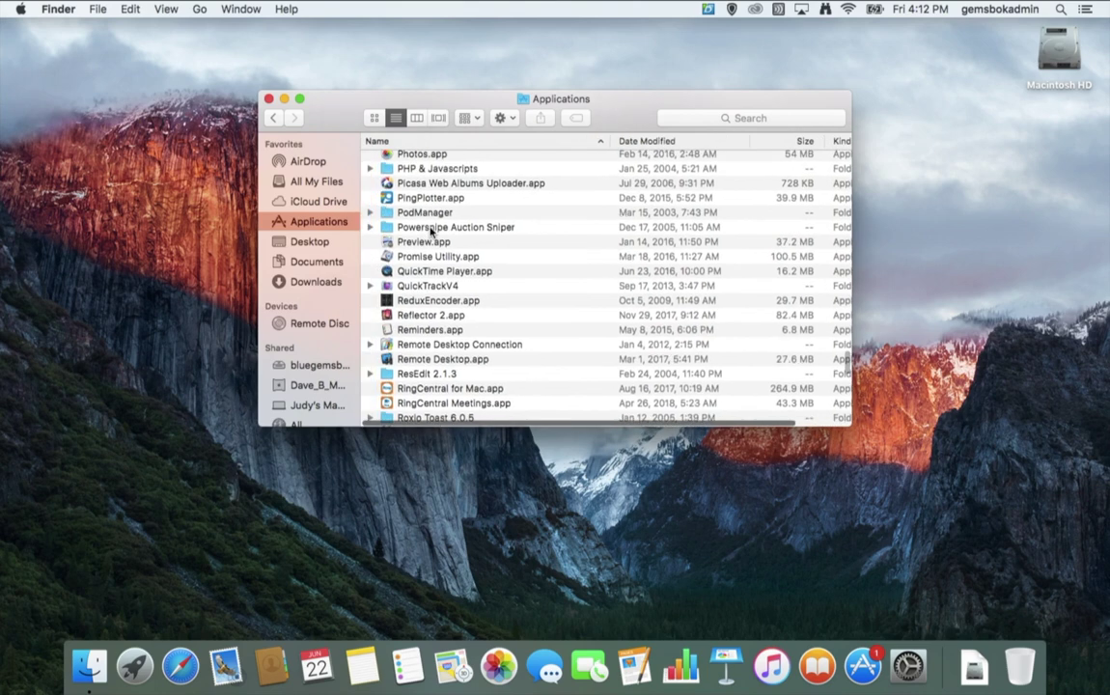
left_click(387, 273)
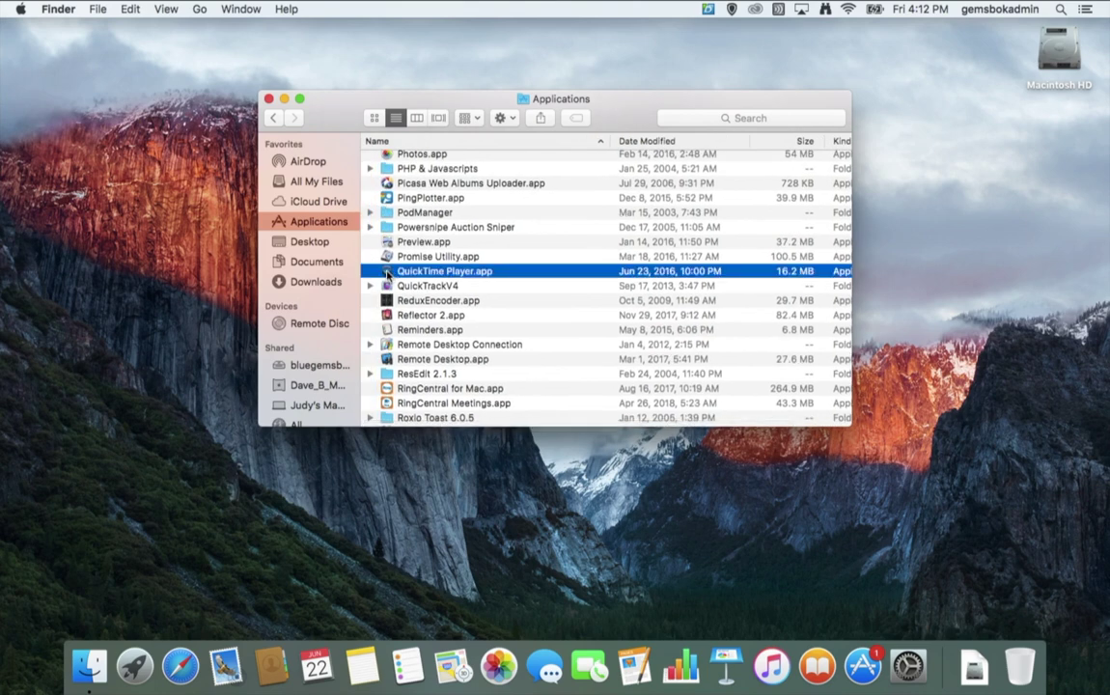
double_click(387, 274)
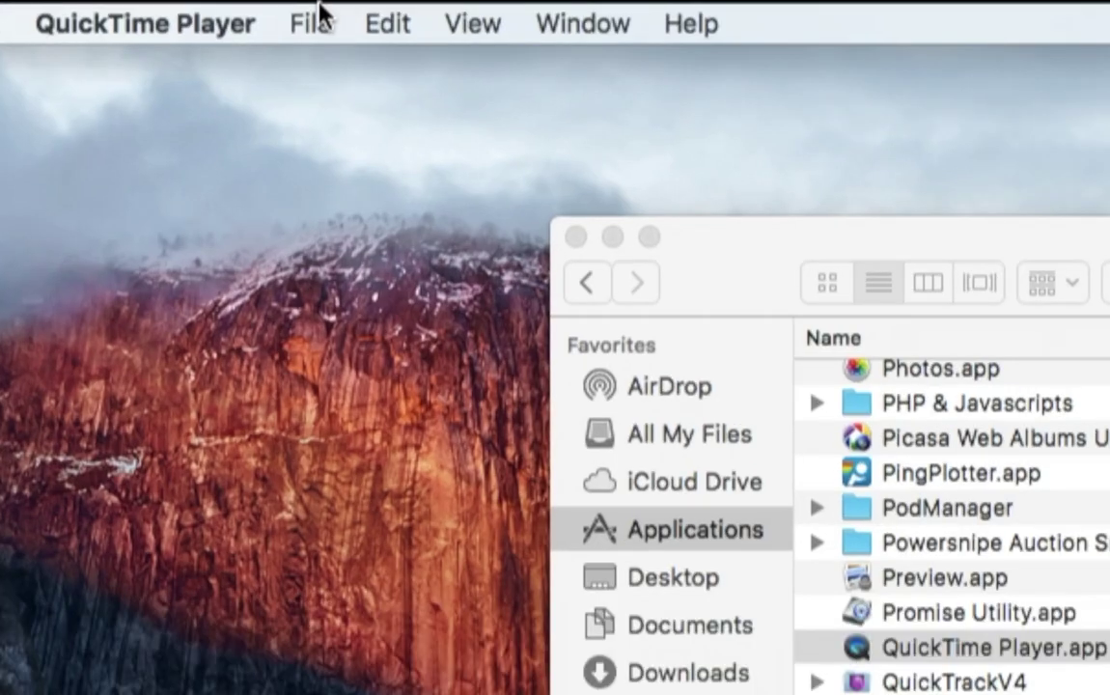
Step: Start a new screen recording of the full screen with the microphone left at None
left_click(321, 16)
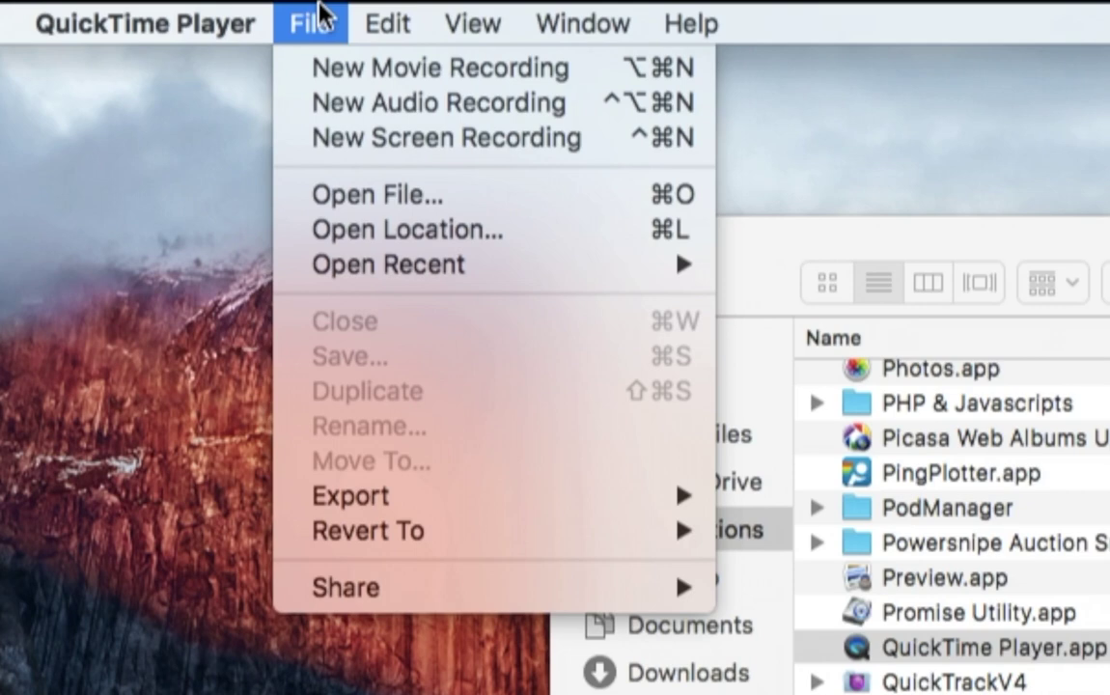
left_click(347, 140)
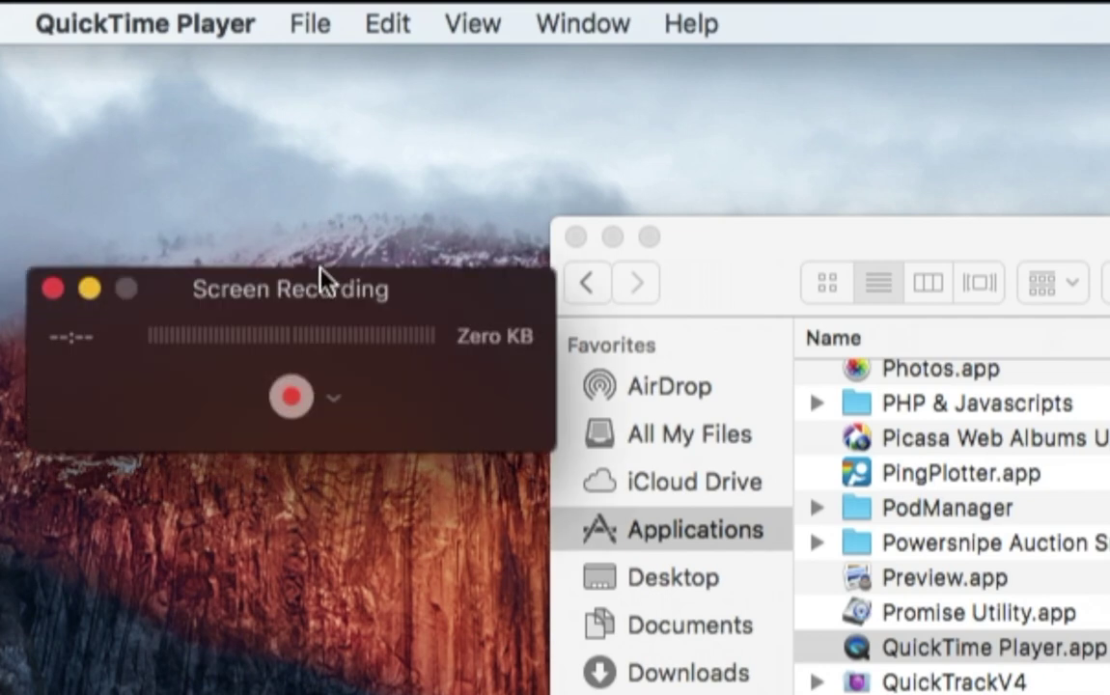
left_click_drag(329, 289, 440, 290)
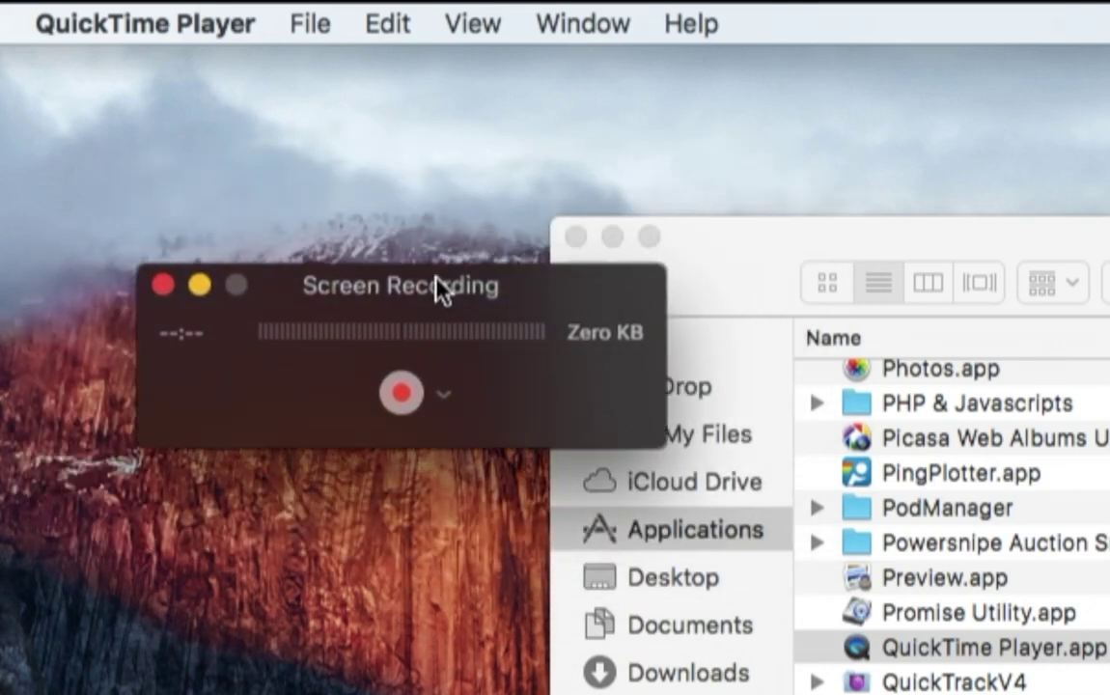
left_click(448, 397)
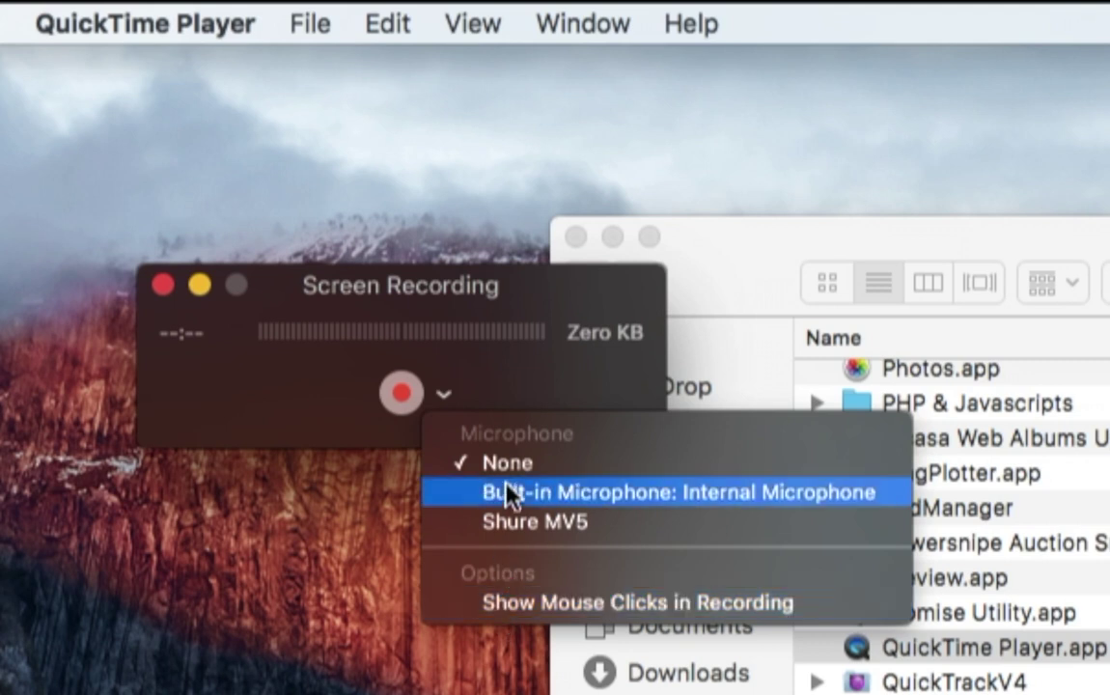
left_click(565, 396)
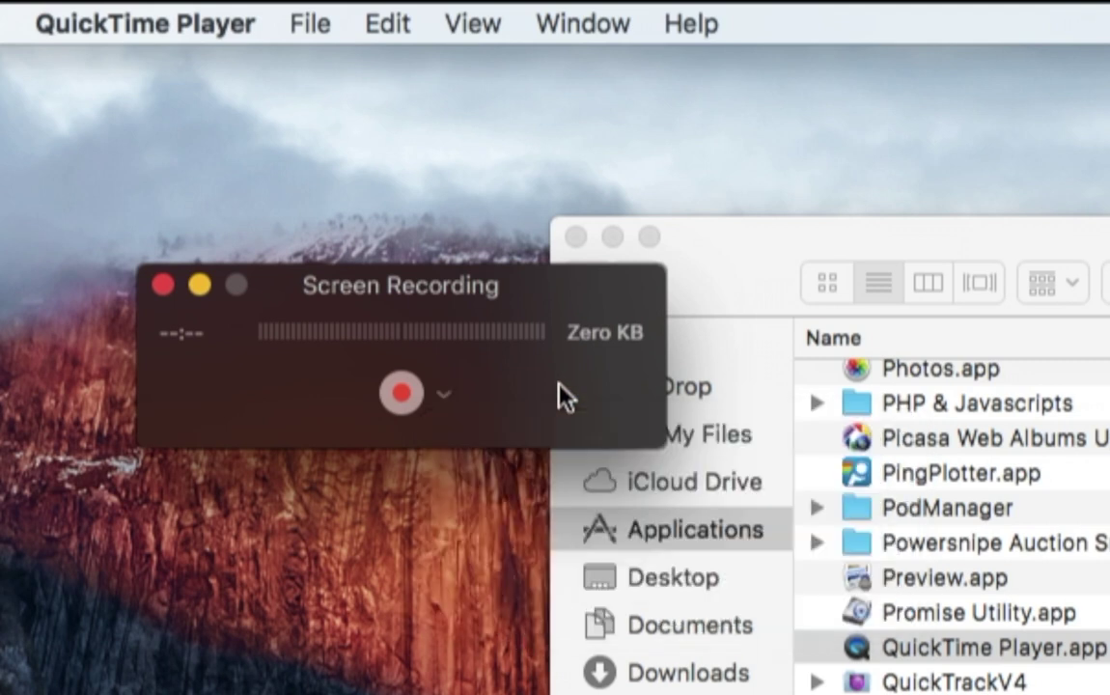
left_click(401, 394)
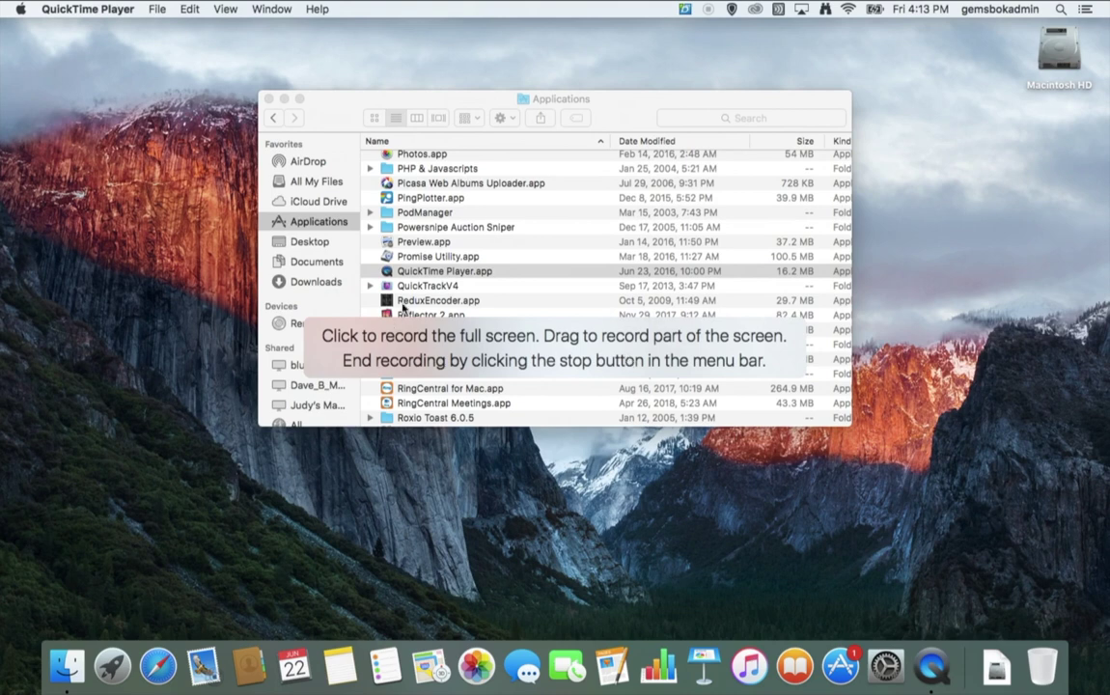
left_click(194, 314)
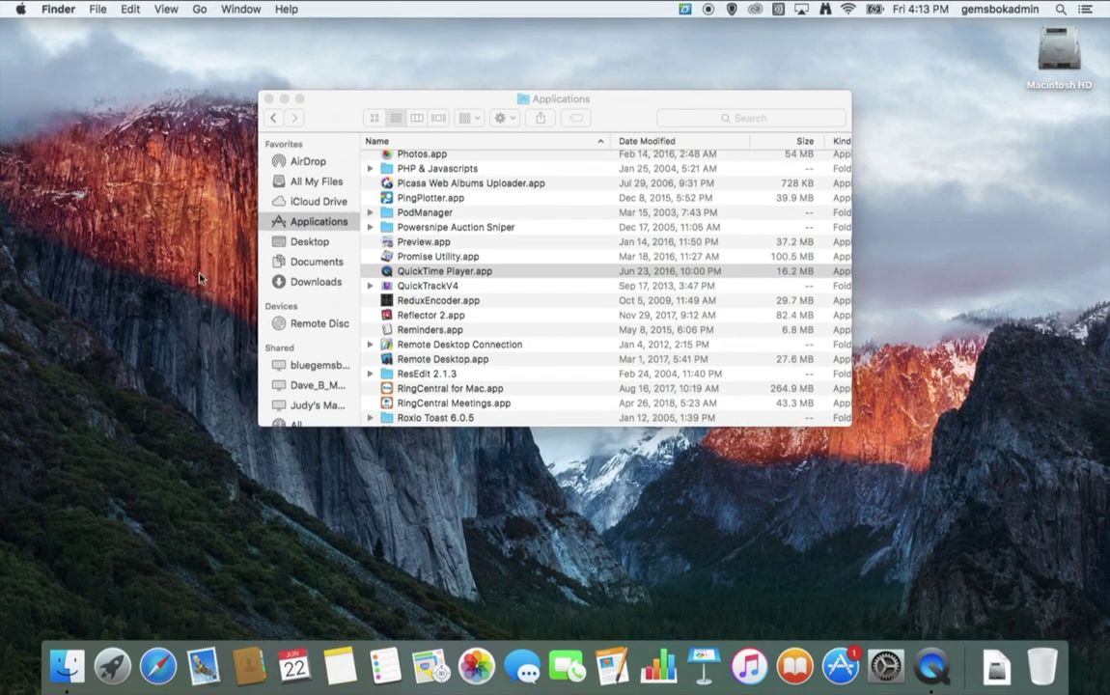
Step: Switch to Safari, open the Apple site from Favorites, dismiss the region banner and go to the Mac page
left_click(153, 665)
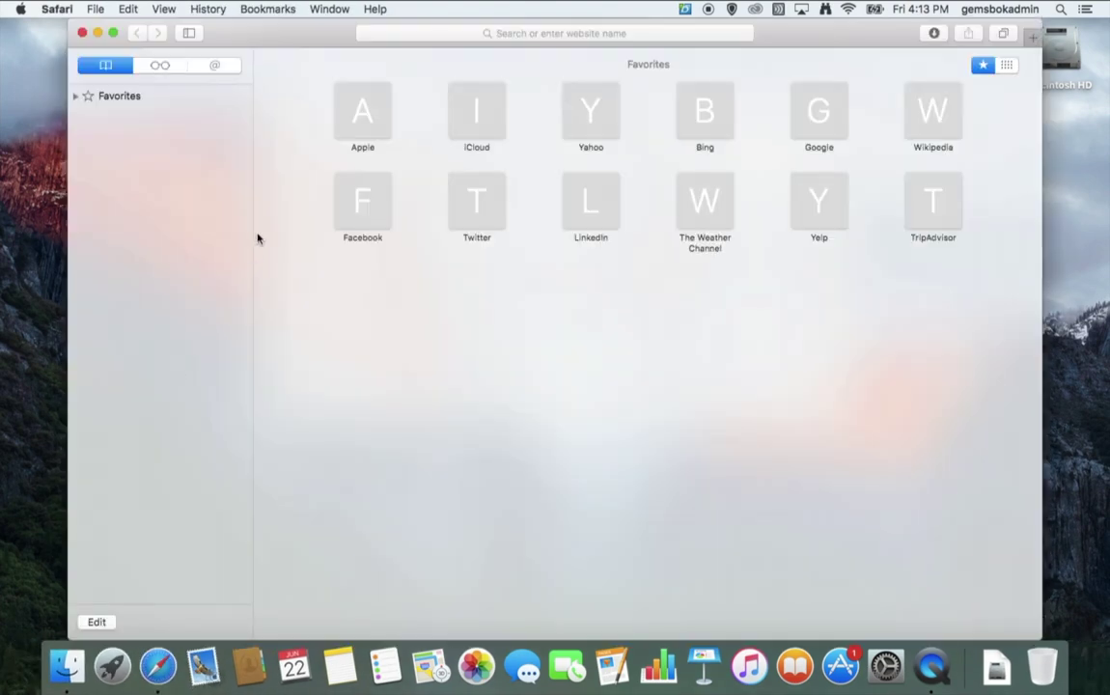
left_click(362, 116)
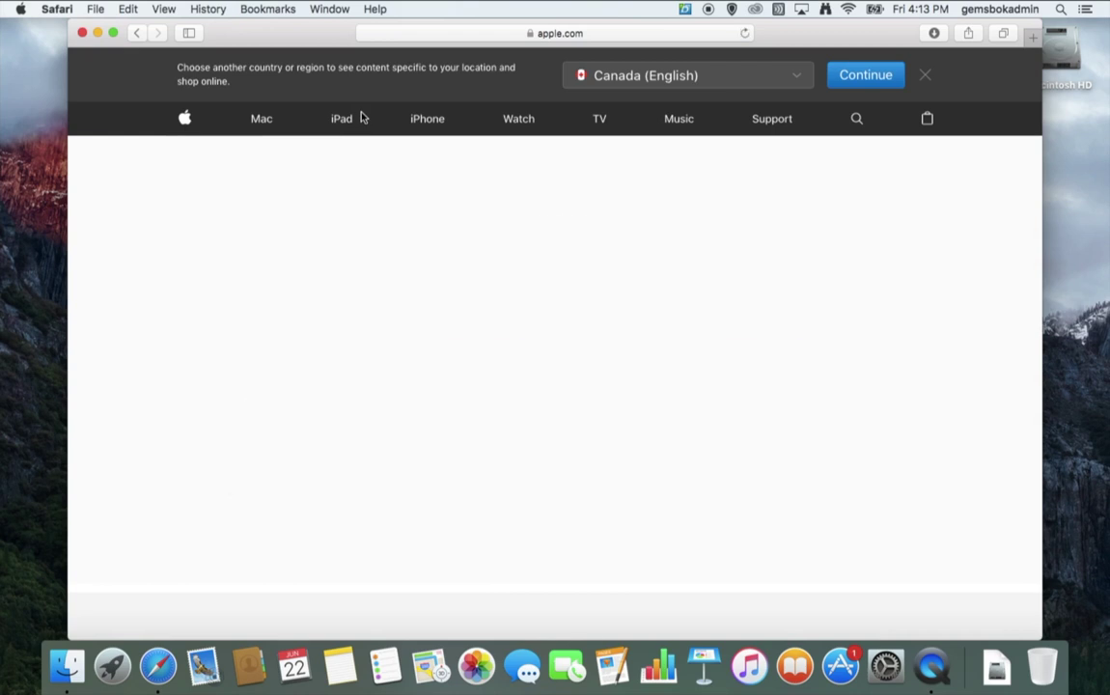
left_click(924, 77)
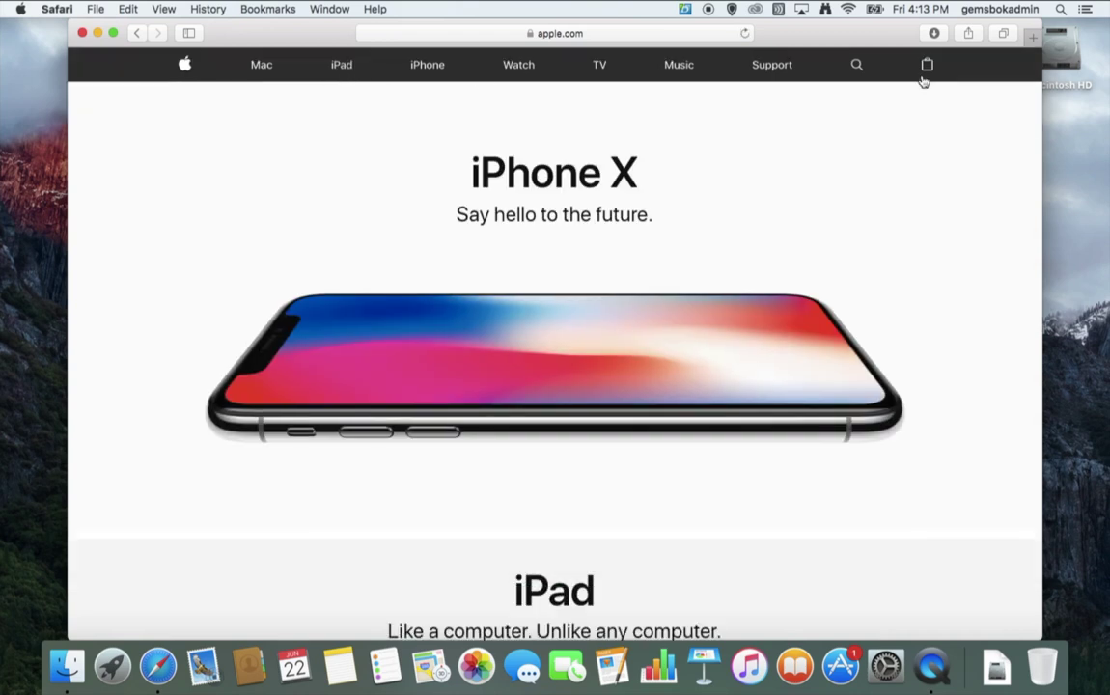
left_click(259, 66)
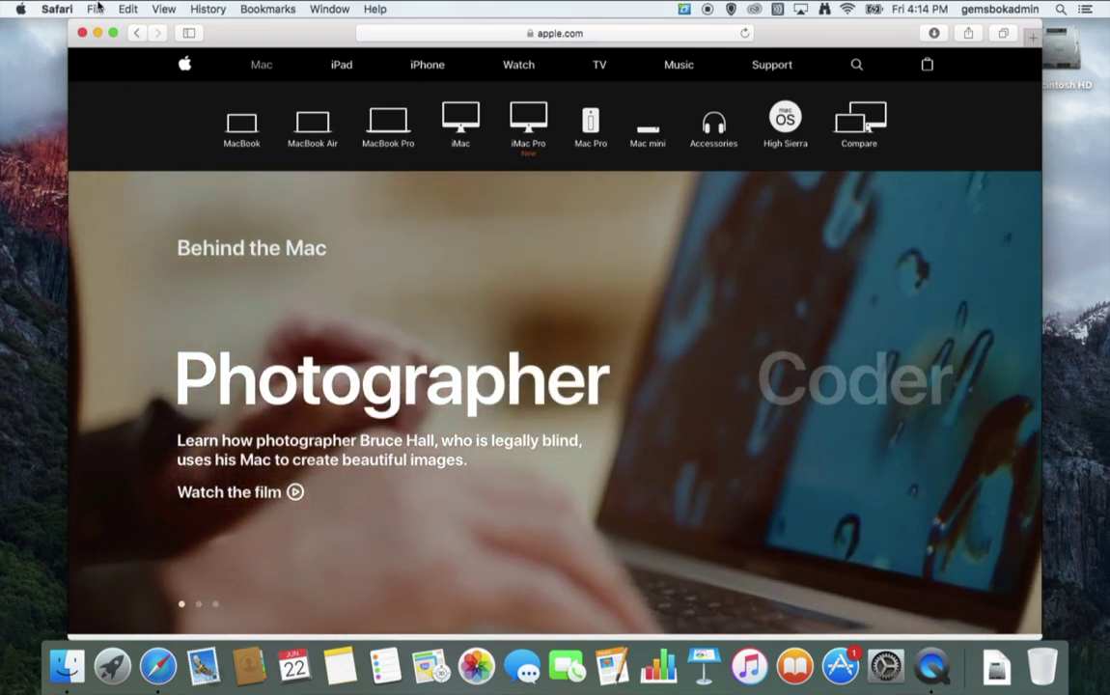
Step: Quit Safari and stop the screen recording
left_click(56, 8)
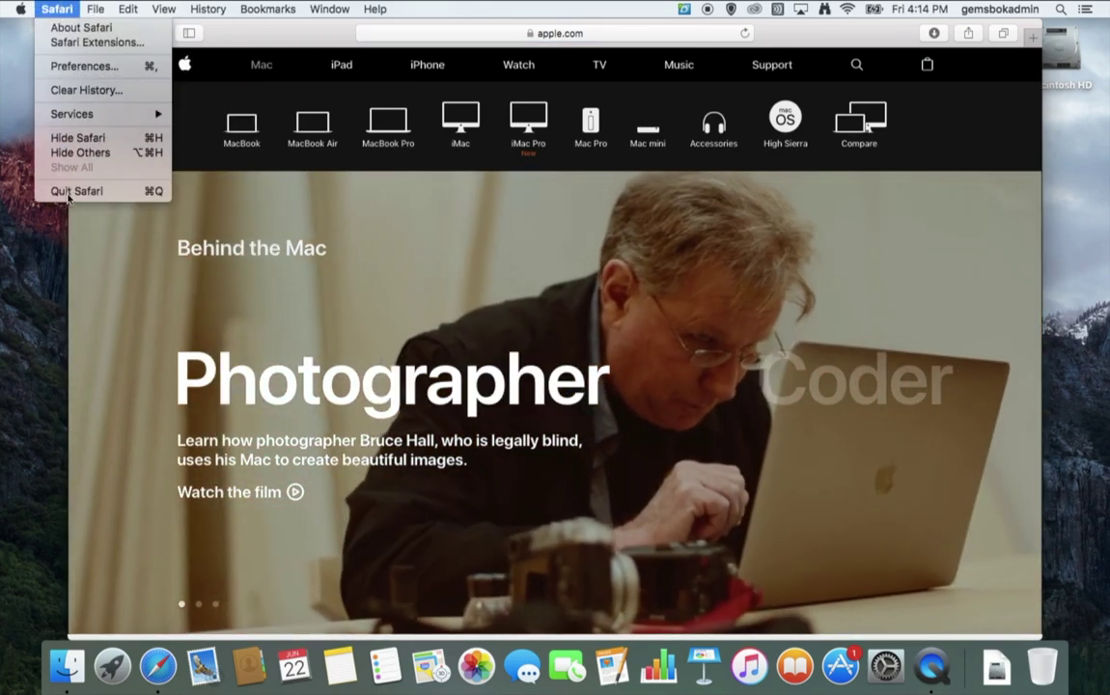
left_click(72, 191)
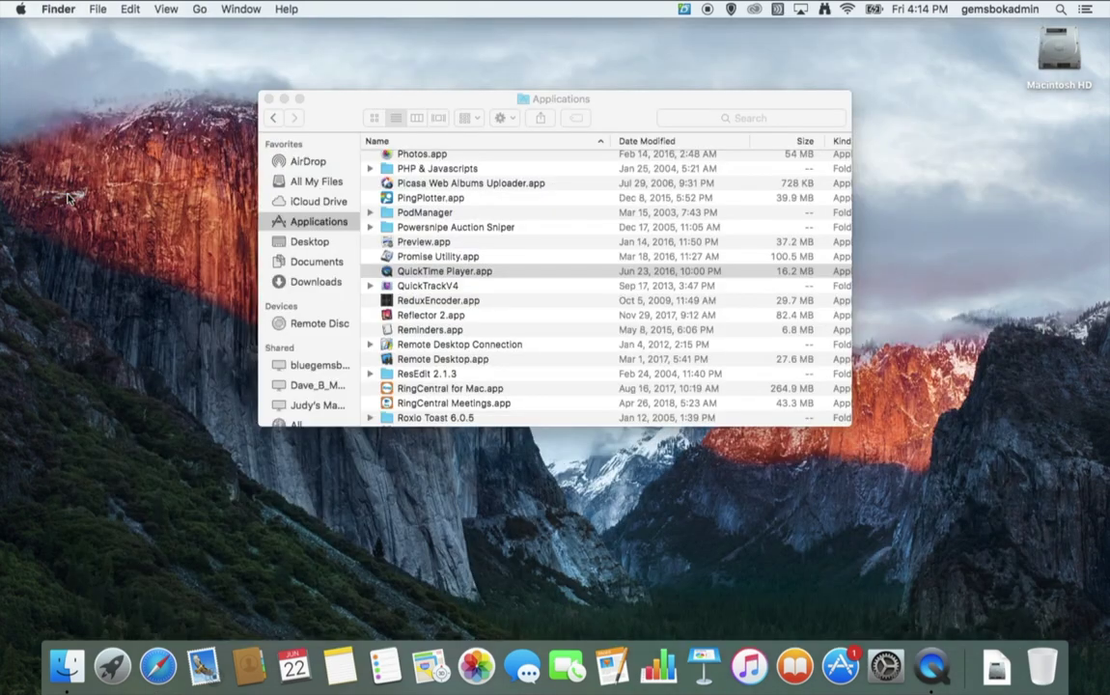
left_click(707, 10)
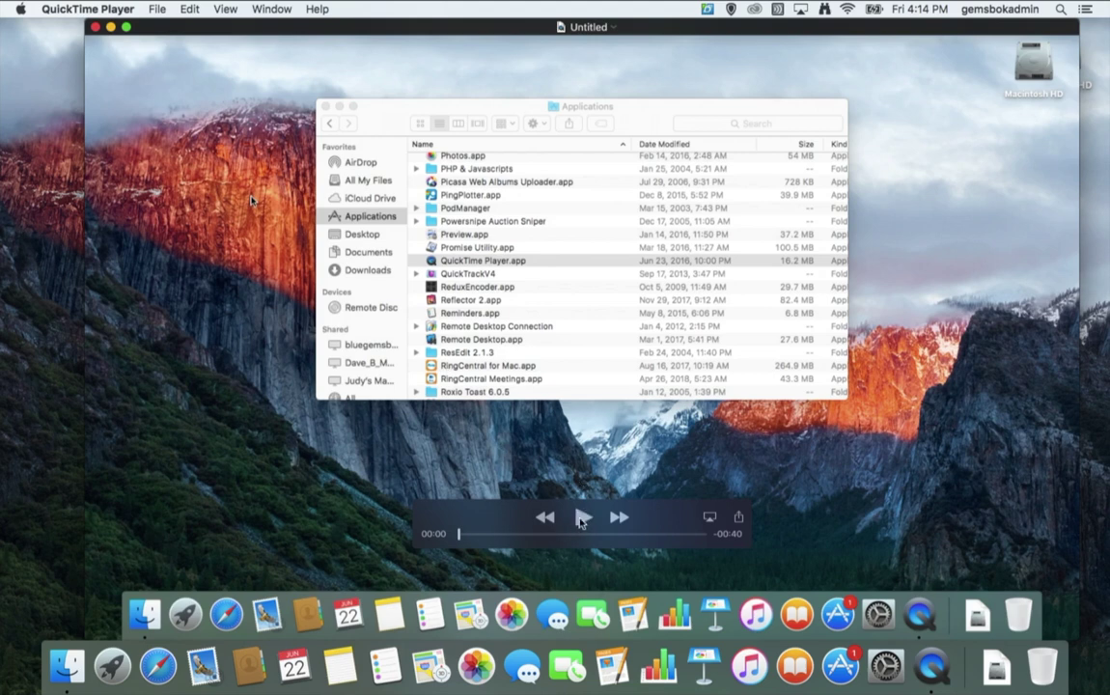
Step: Play back the untitled screen recording to check what was captured
left_click(583, 518)
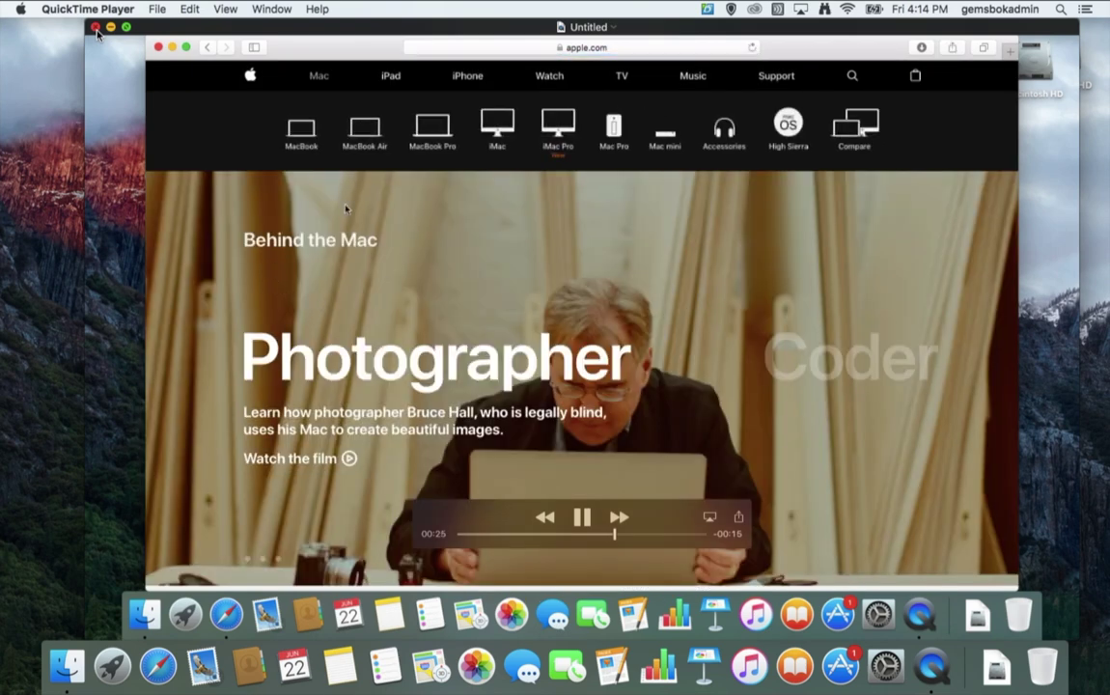
left_click(158, 10)
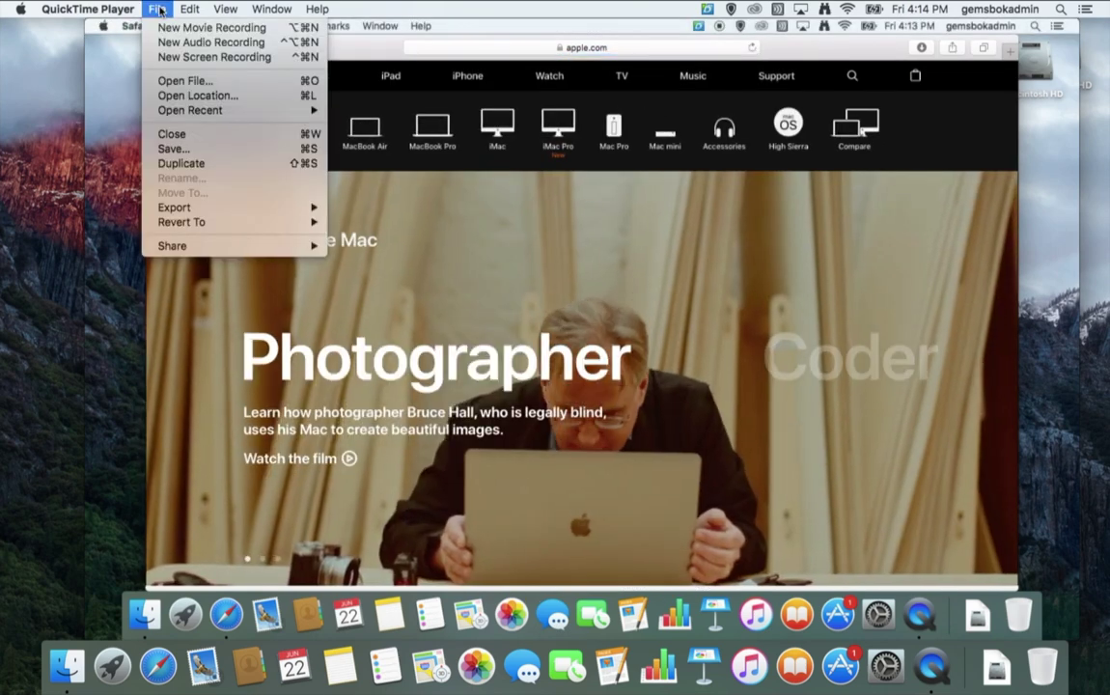
left_click(121, 21)
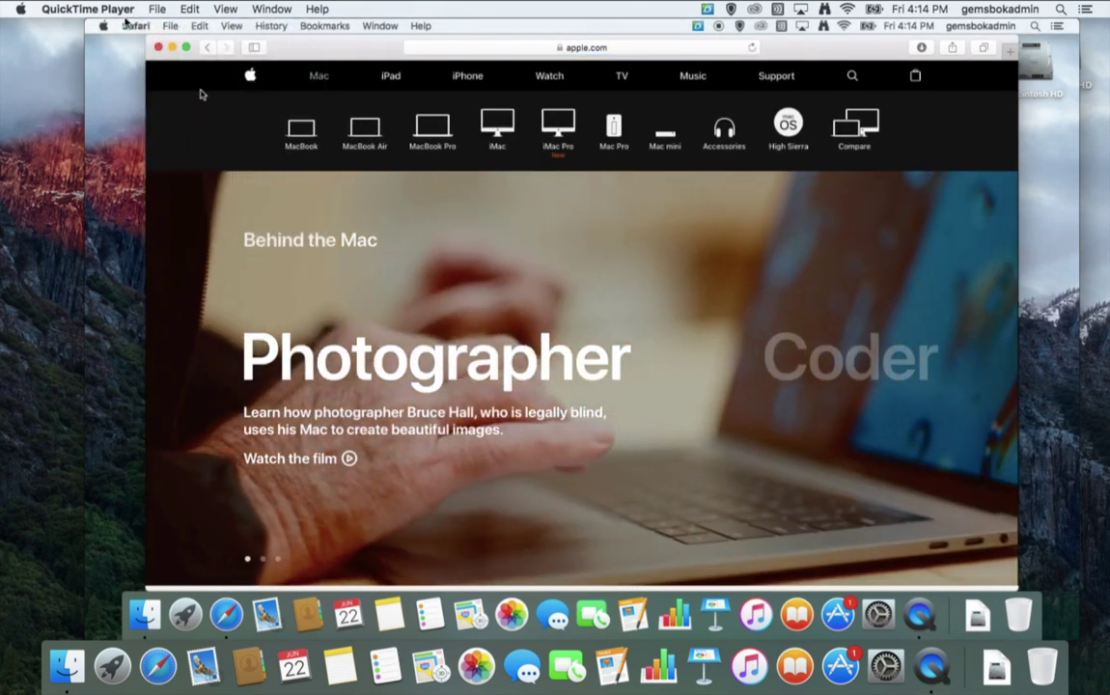
Step: Close the untitled recording and save it to the Desktop as FullScreen.mov
key("super+w")
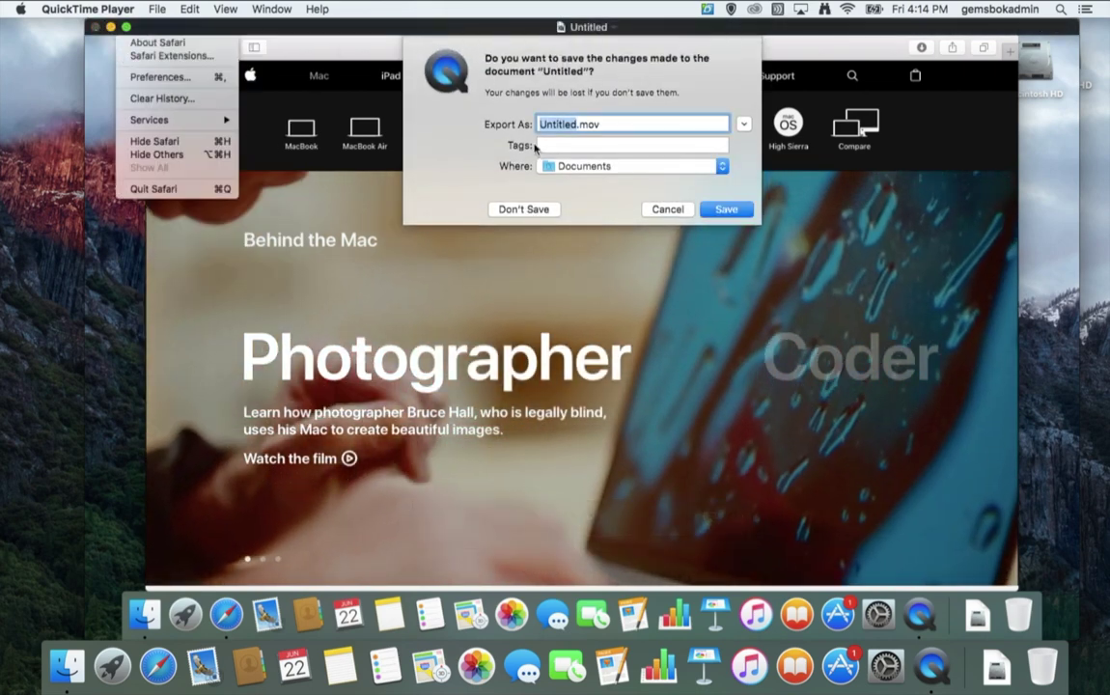
left_click(600, 168)
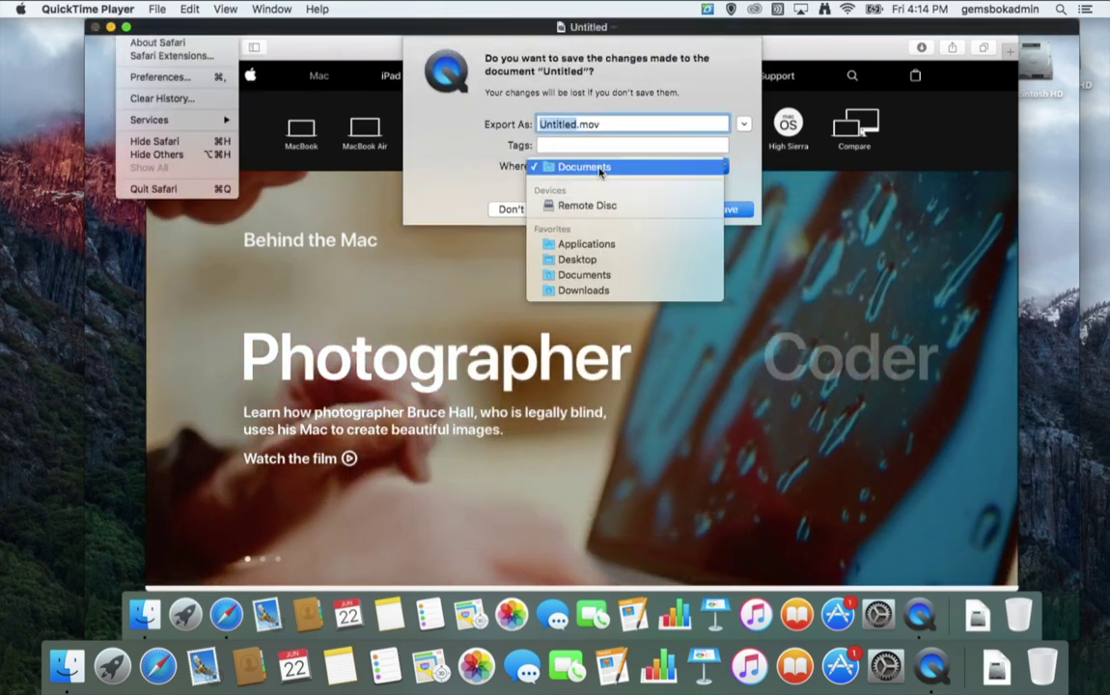
left_click(577, 259)
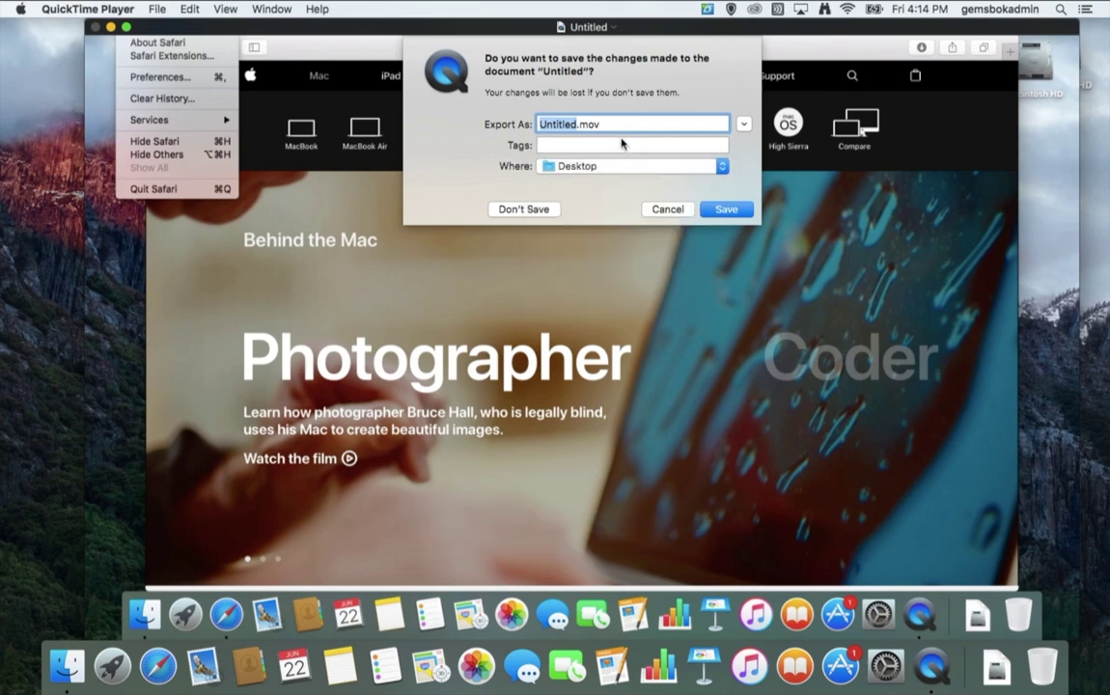
type("FullSc")
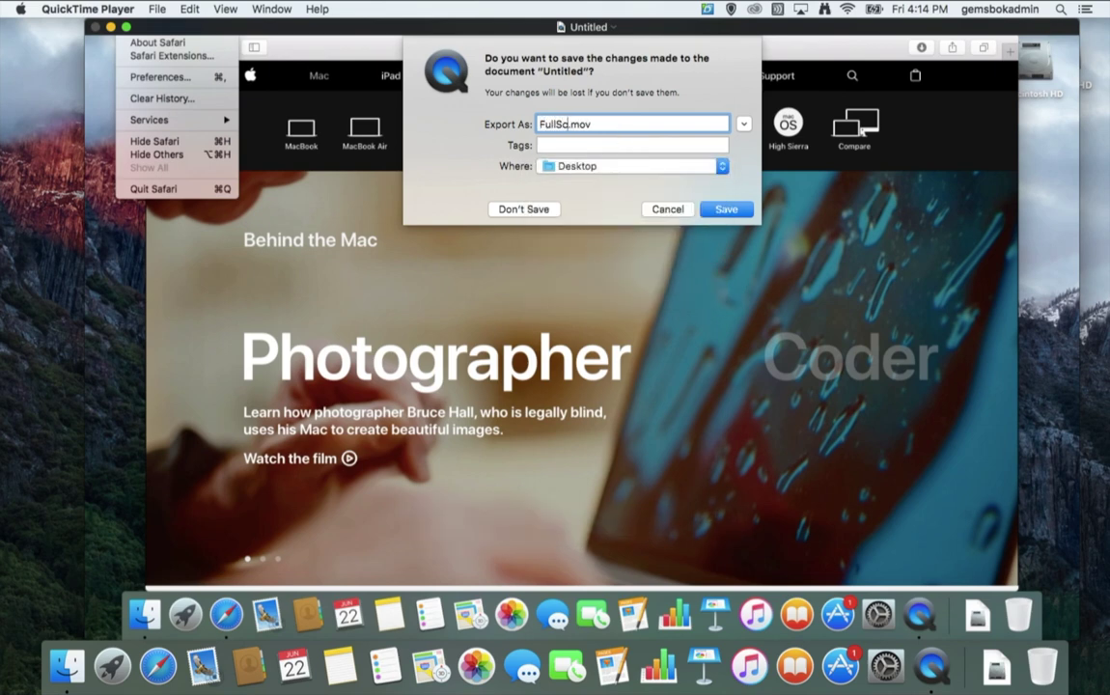
type("reen")
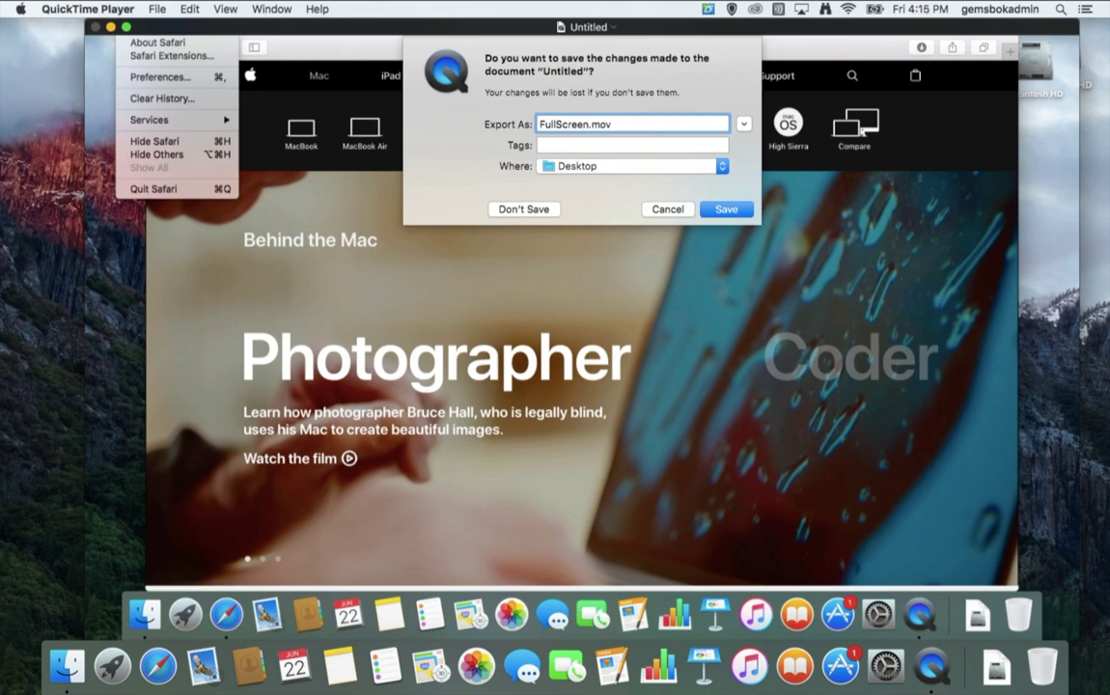
left_click(721, 209)
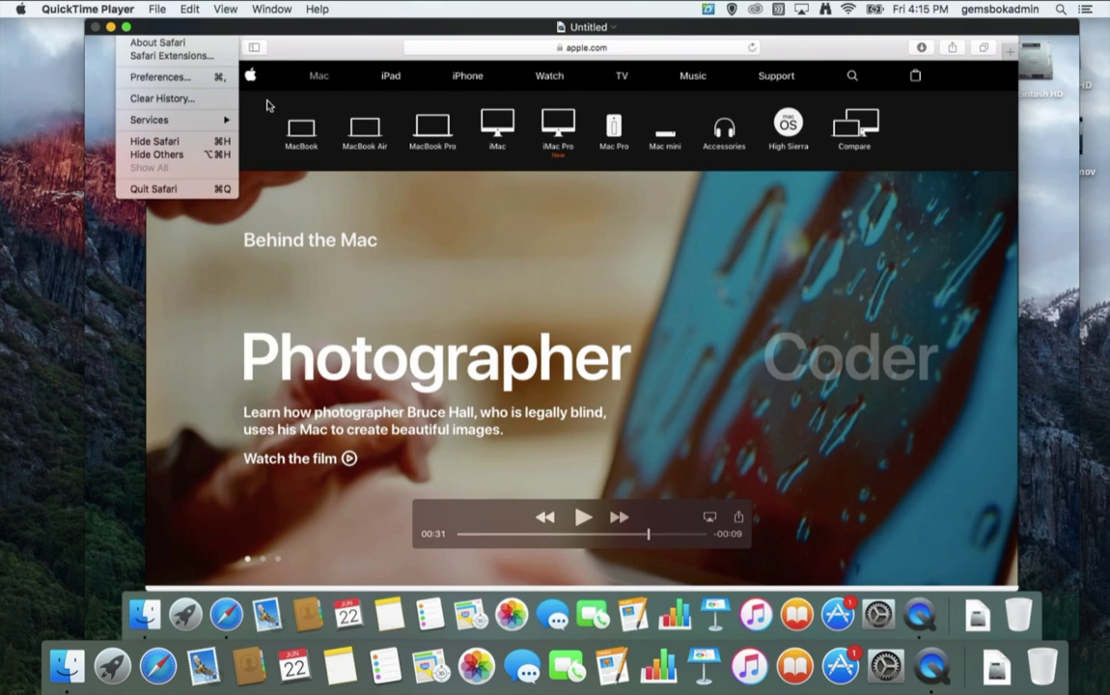
Step: Close the remaining recording window and quit QuickTime Player
key("super+w")
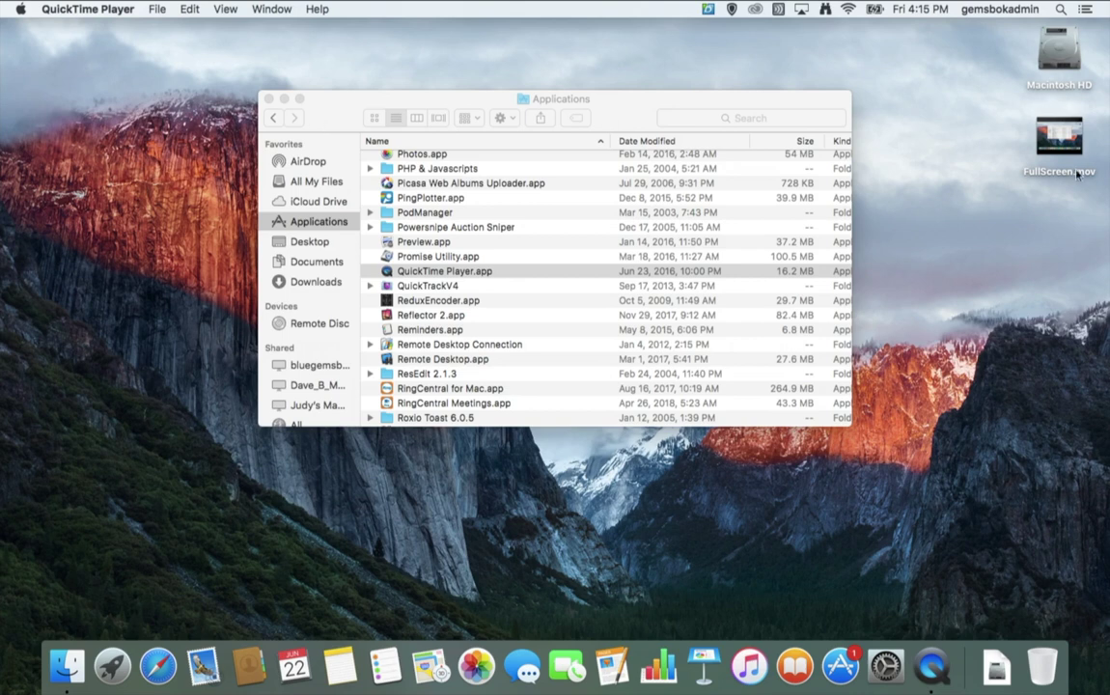
mouse_move(1055, 123)
key("super+q")
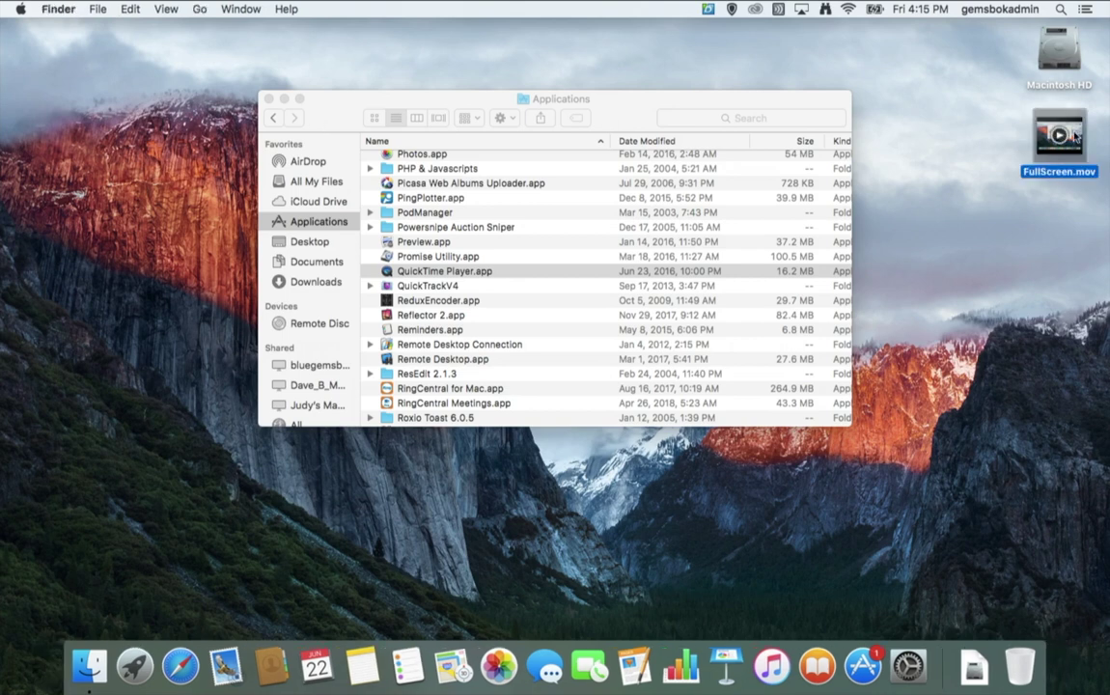
Step: Preview FullScreen.mov from the desktop with Quick Look, close the preview and deselect the file
key("space")
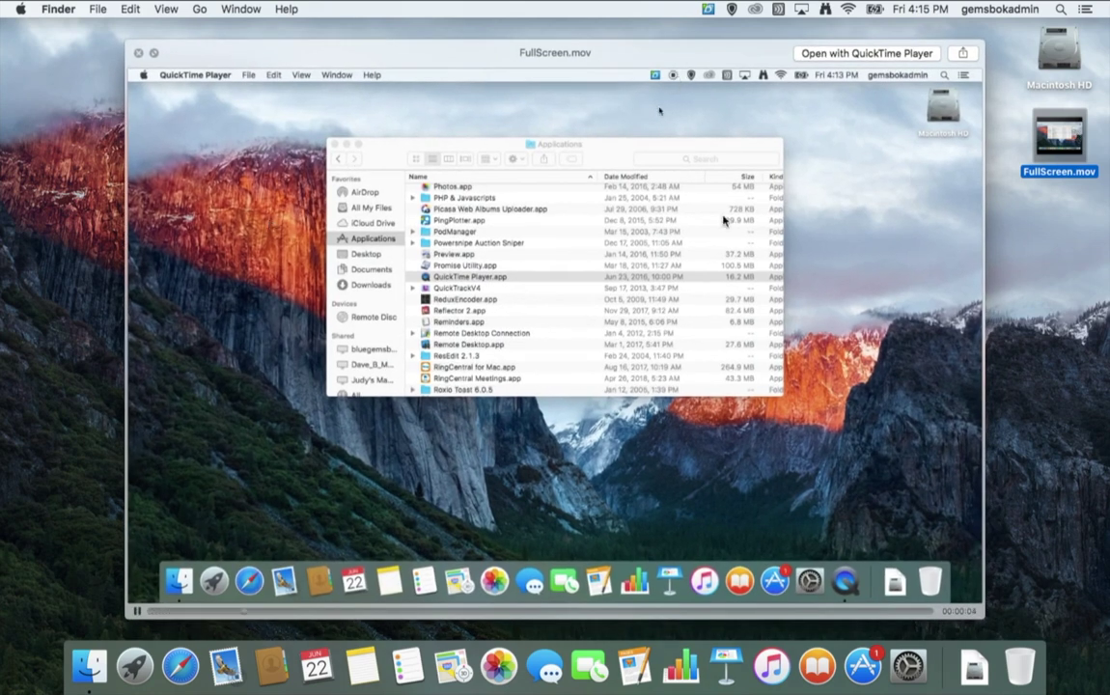
key("space")
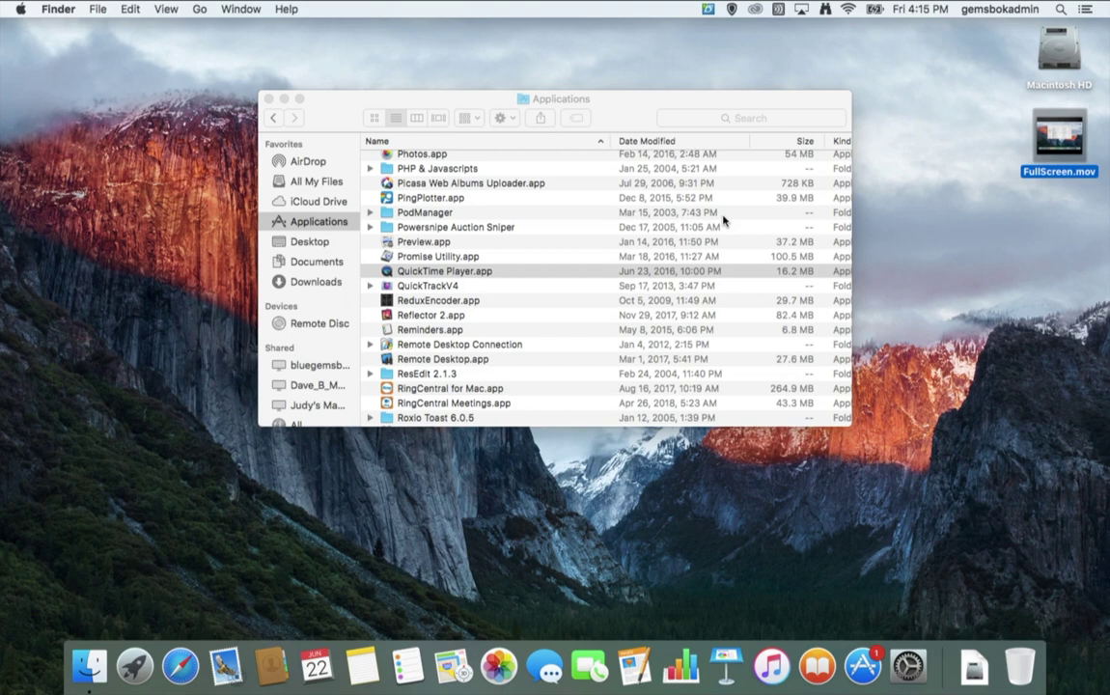
left_click(915, 201)
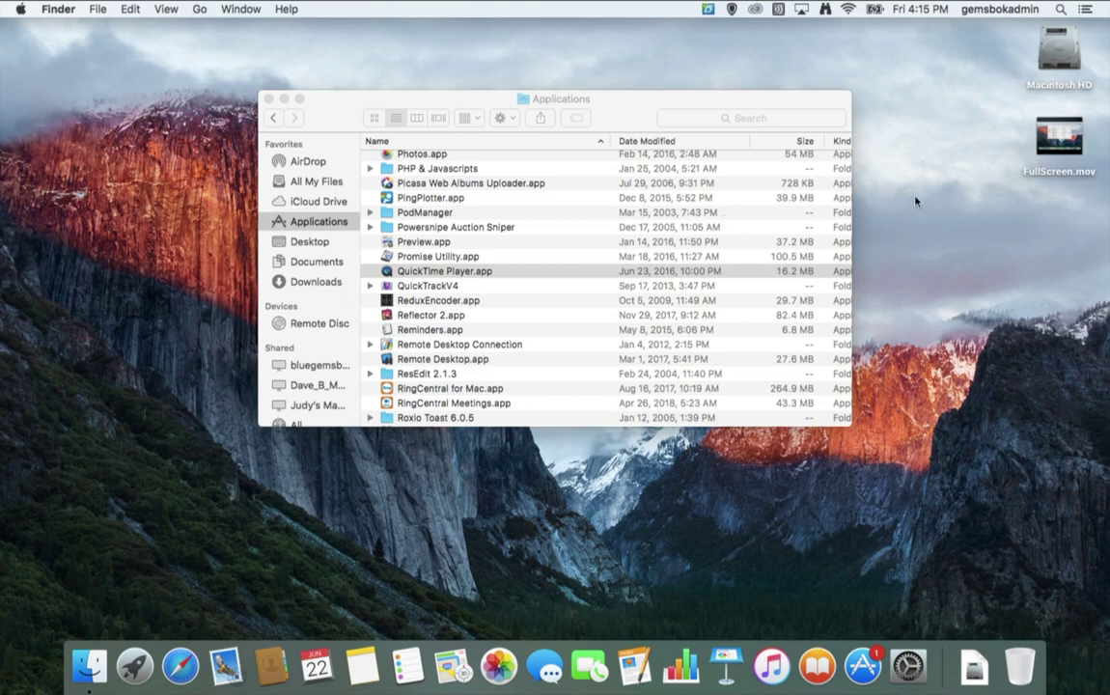
Step: Open QuickTime Player and start a new screen recording limited to the area around the Applications window
double_click(388, 272)
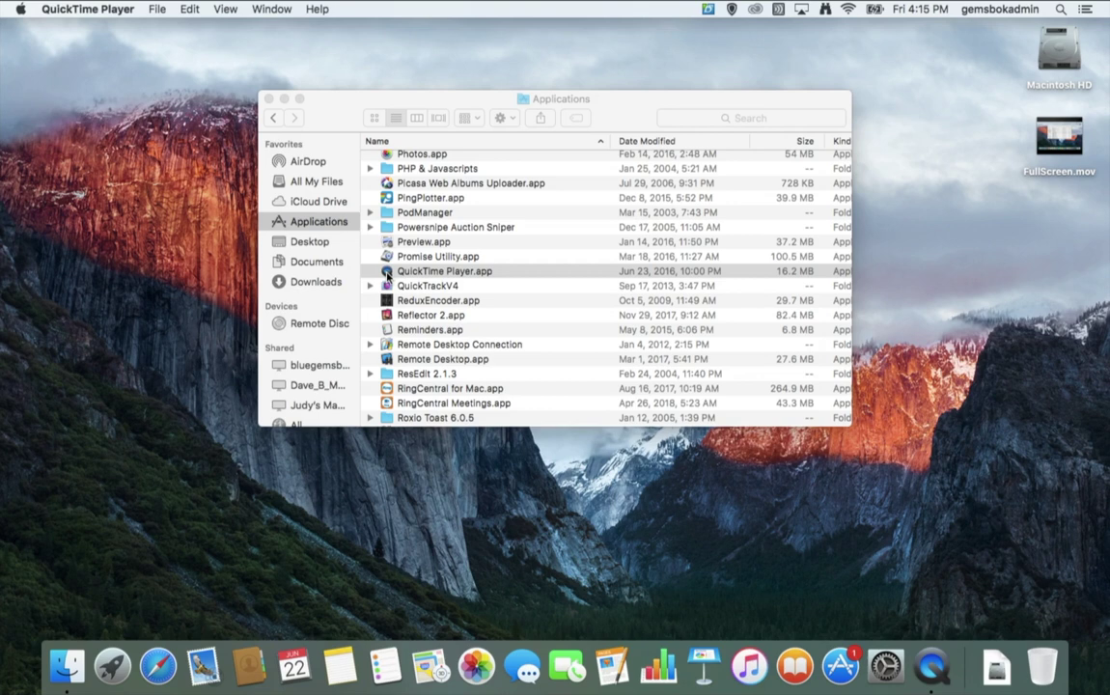
left_click(160, 10)
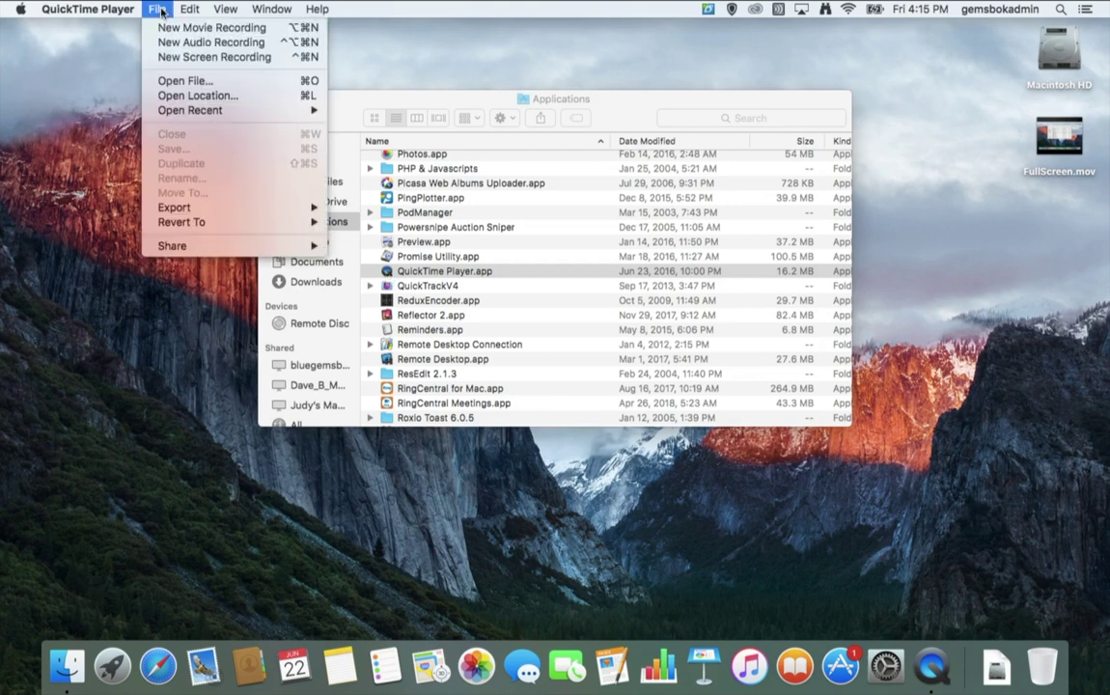
left_click(166, 59)
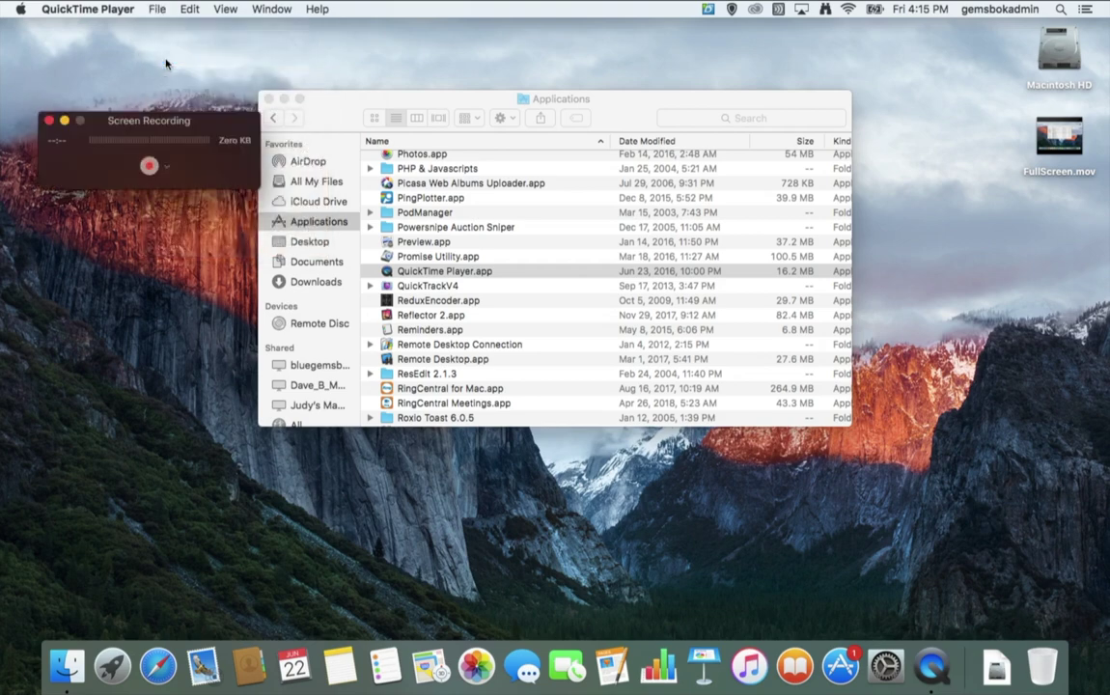
left_click(148, 166)
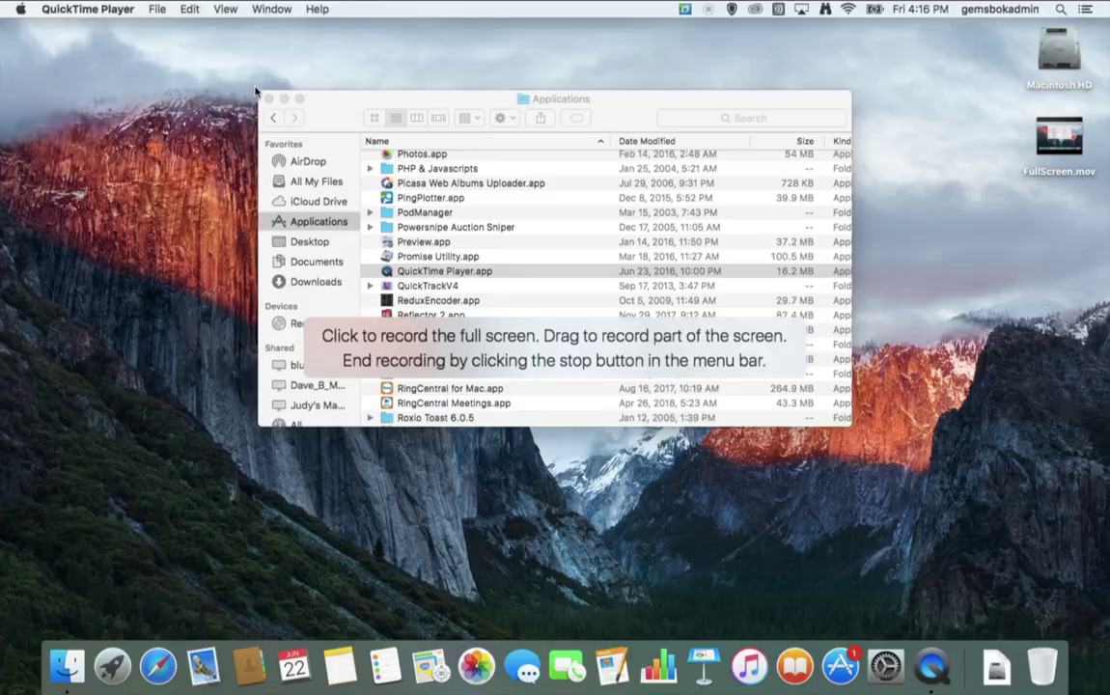
left_click_drag(255, 89, 855, 428)
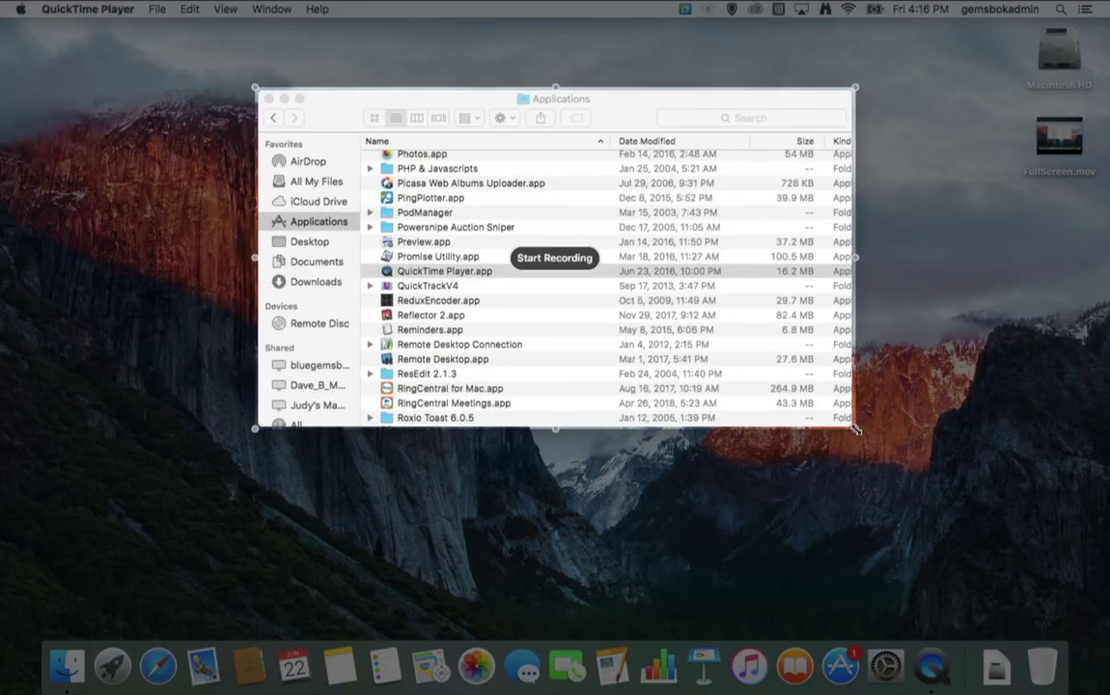
left_click(546, 259)
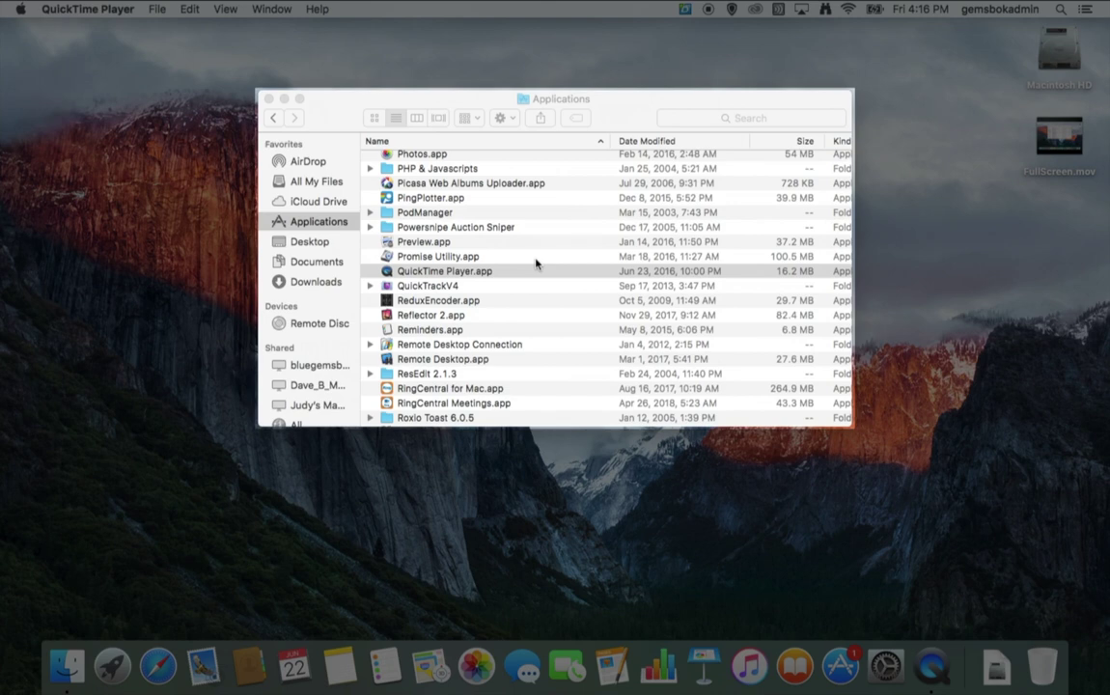
Step: Demonstrate scrolling the Applications list and moving its window around while recording, and stop the recording
scroll(537, 264, "down", 3)
scroll(537, 264, "up", 20)
scroll(537, 263, "up", 20)
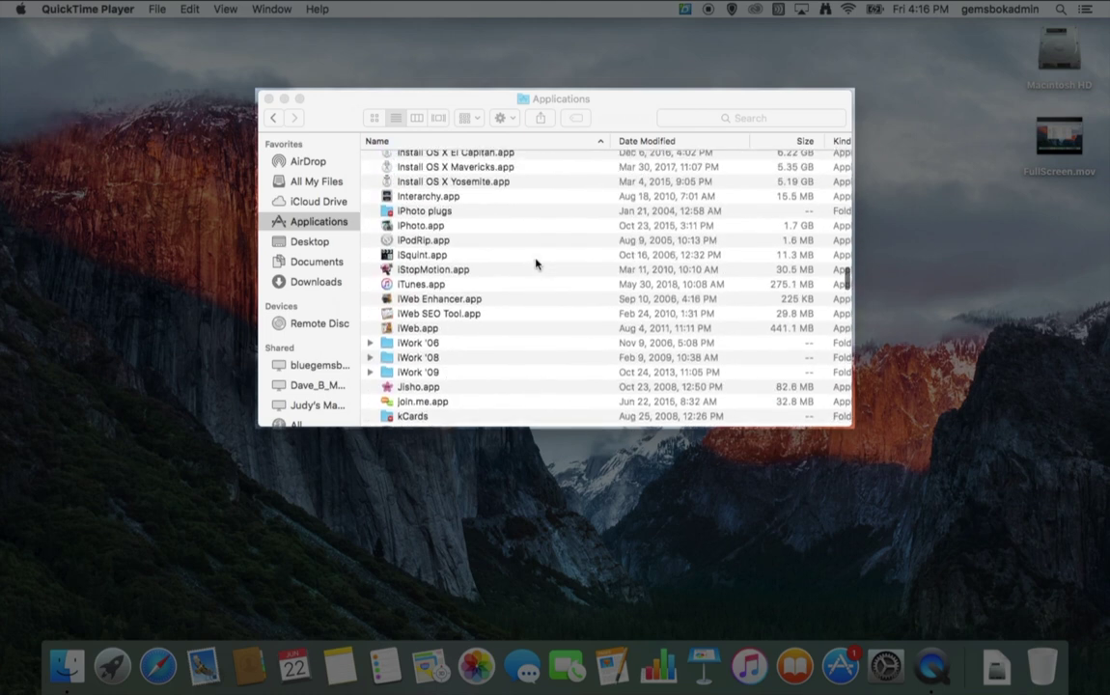
scroll(537, 263, "down", 20)
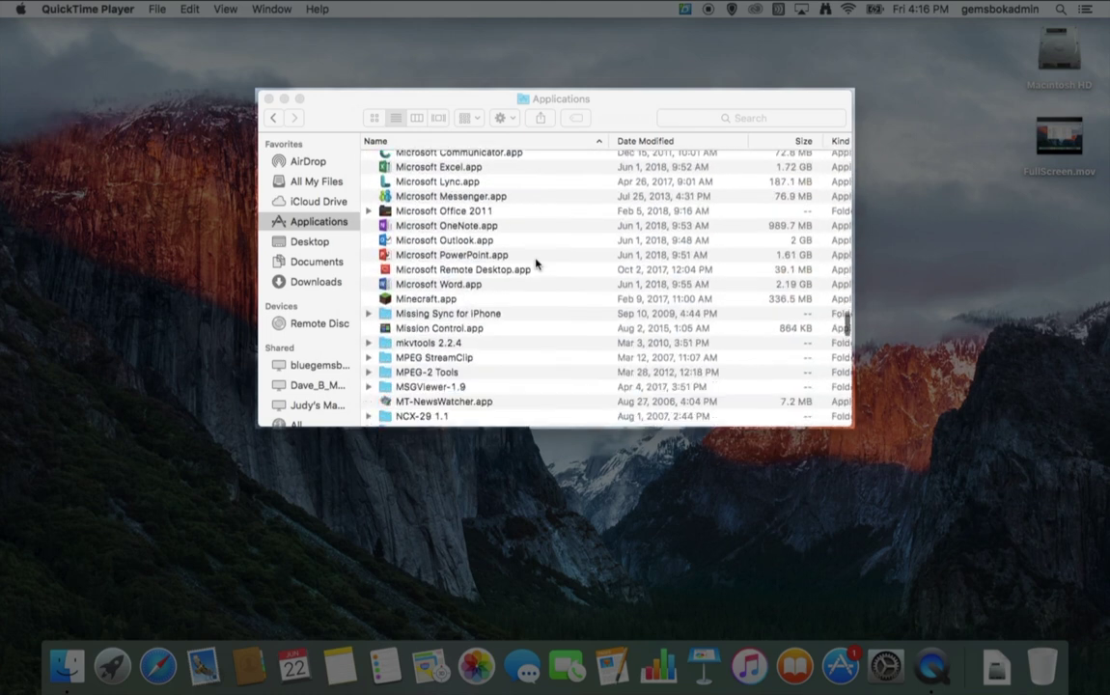
left_click(628, 106)
mouse_move(628, 106)
left_mouse_down()
mouse_move(668, 234)
mouse_move(508, 349)
mouse_move(421, 279)
mouse_move(372, 261)
mouse_move(807, 252)
mouse_move(627, 109)
left_mouse_up()
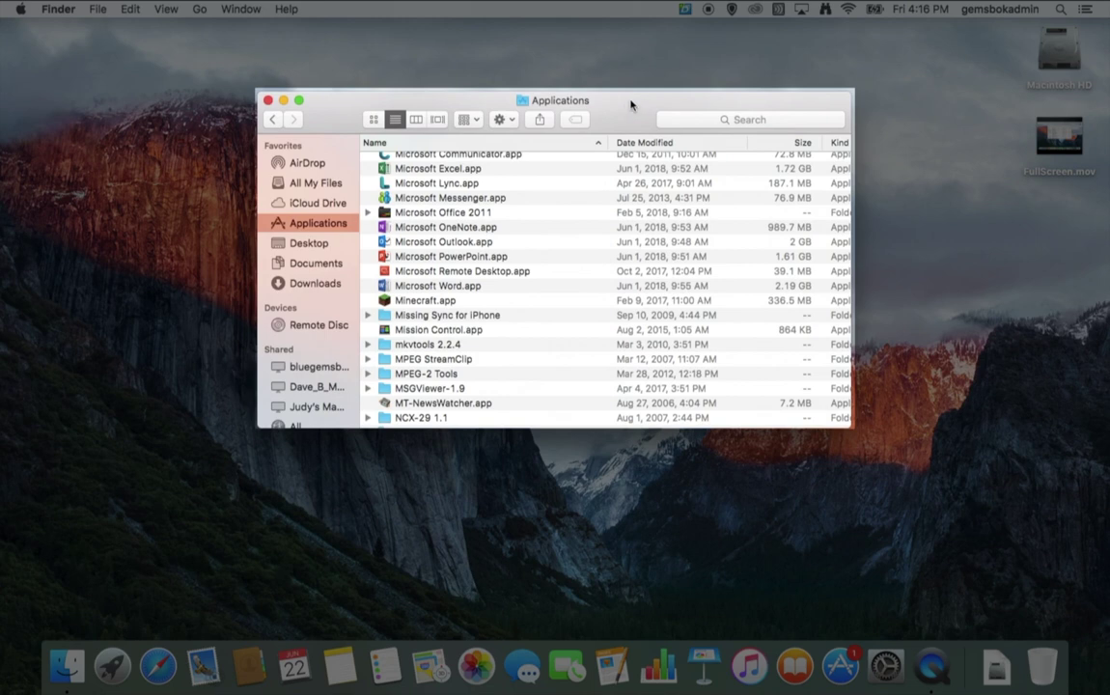
left_click(709, 12)
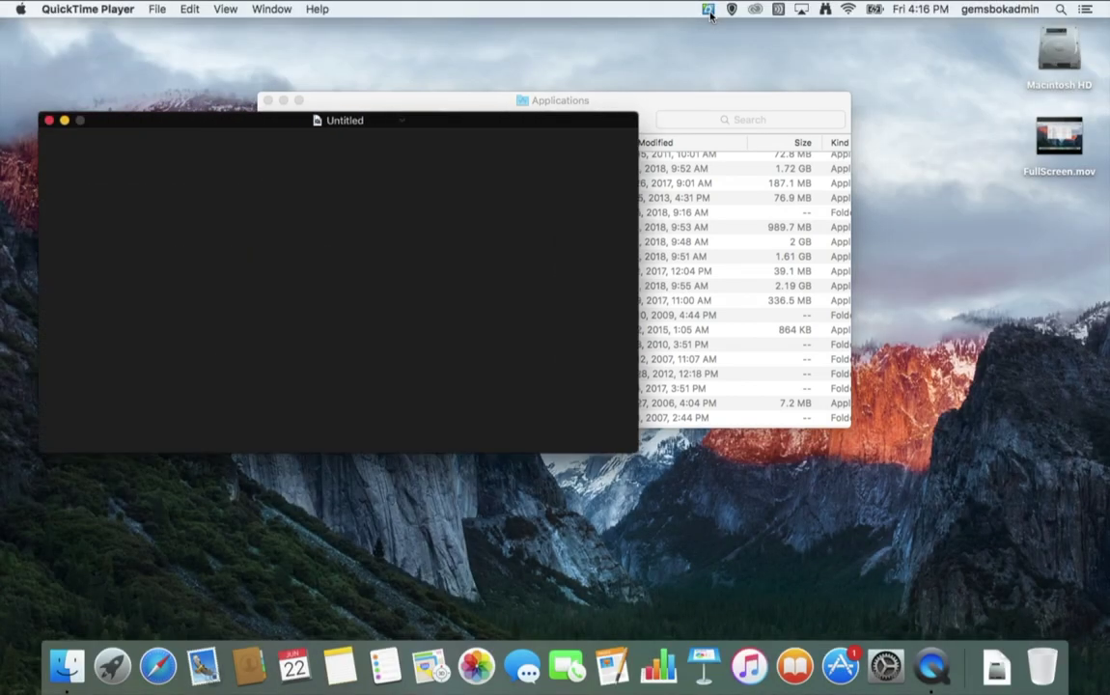
Step: Close the Applications window behind the untitled recording and play the recording back to check the captured area
left_click_drag(447, 122, 672, 160)
left_click(268, 99)
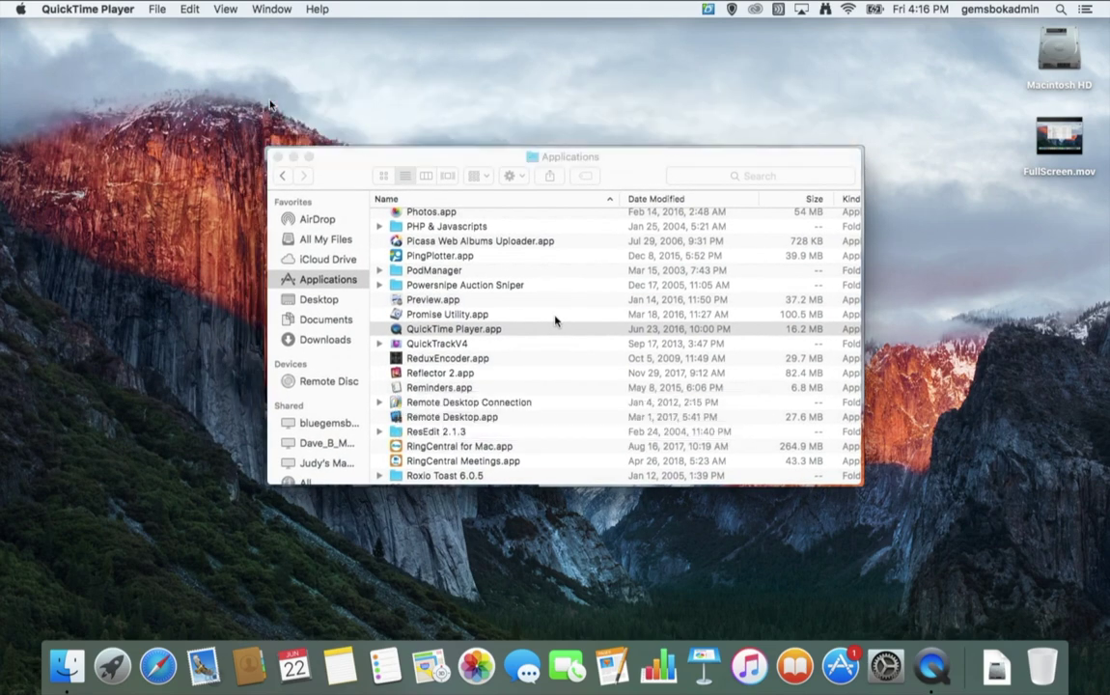
left_click_drag(410, 154, 392, 125)
key("space")
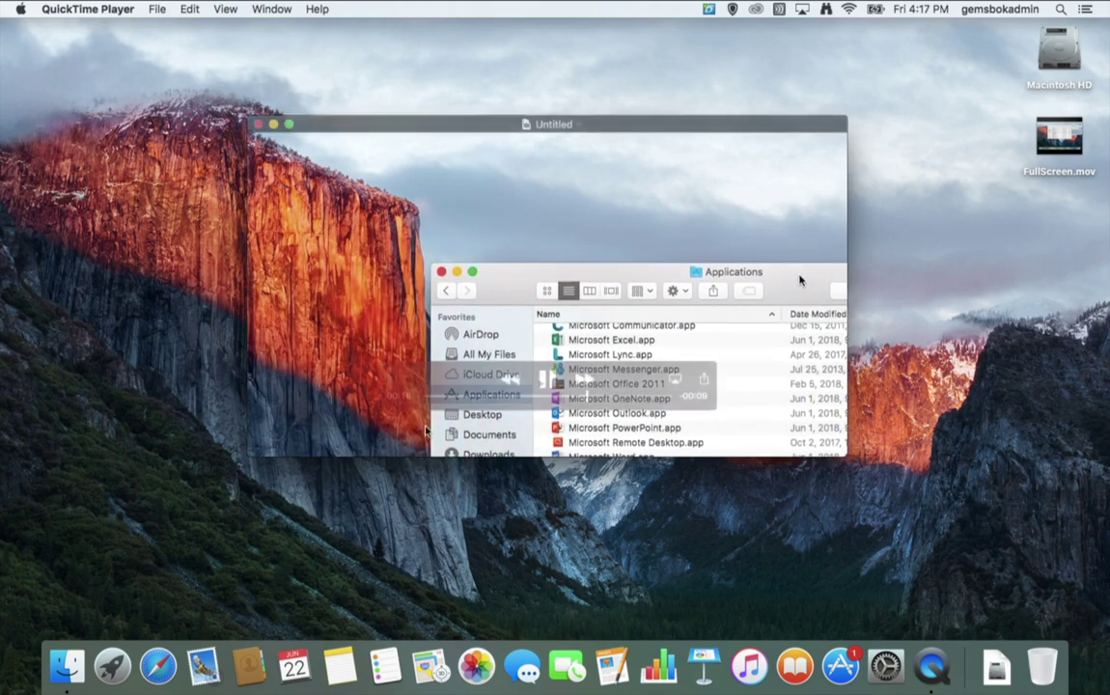
Step: Save the untitled recording to the Desktop as ScreenSection.mov and close its window
left_click(258, 124)
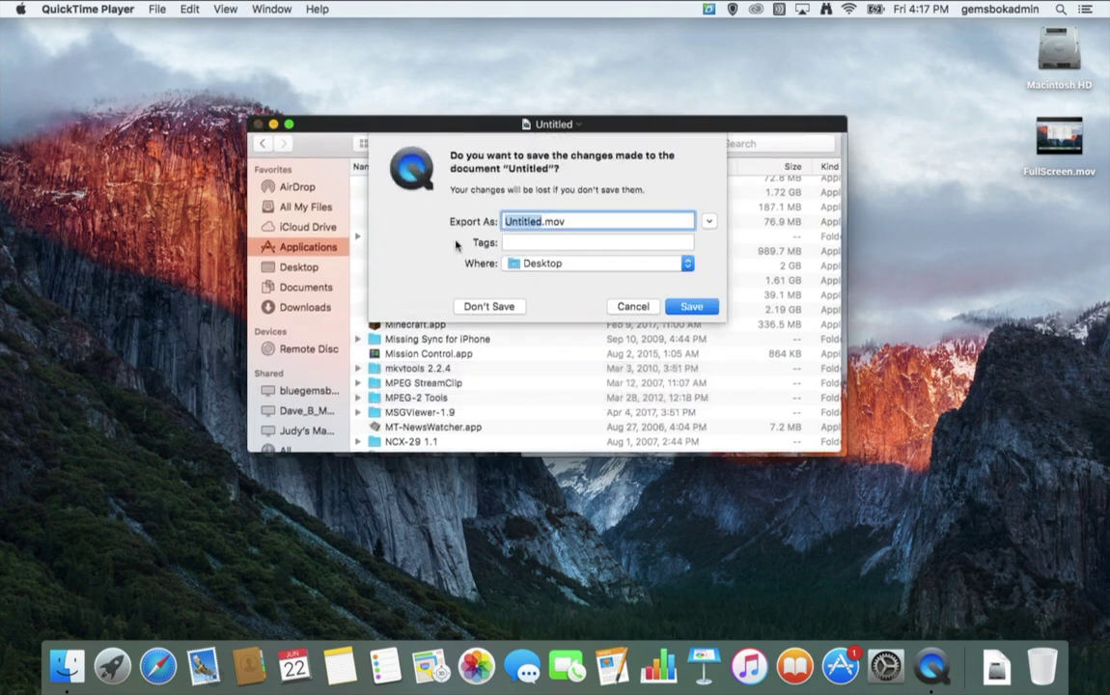
type("Sc")
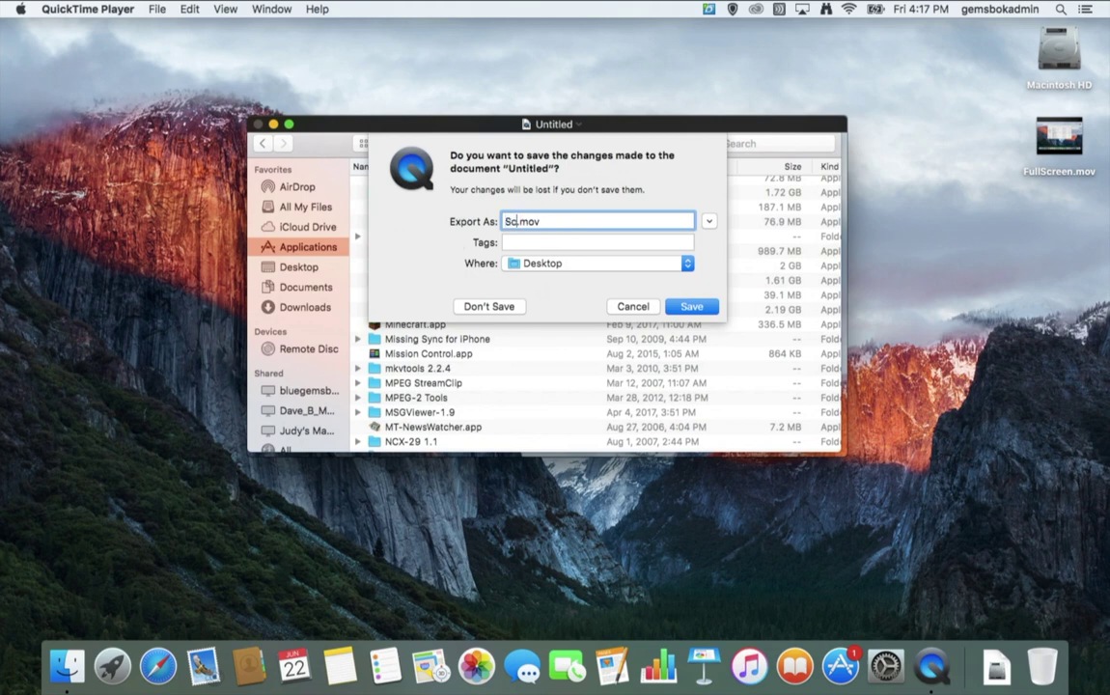
type("reenSection")
key("Return")
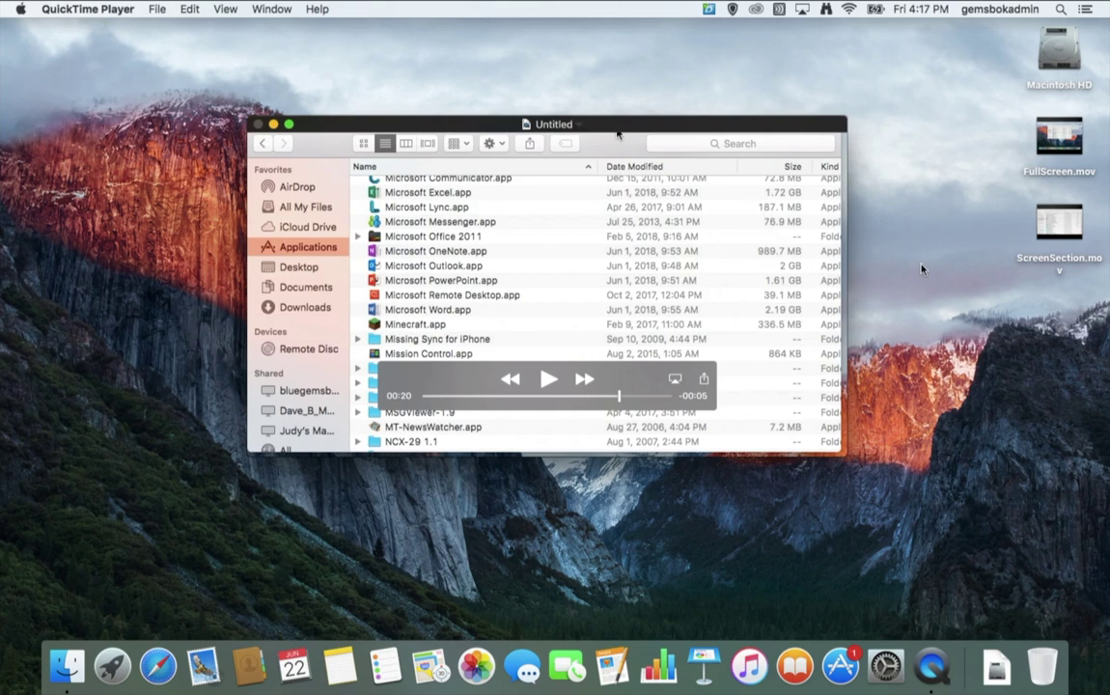
key("super+w")
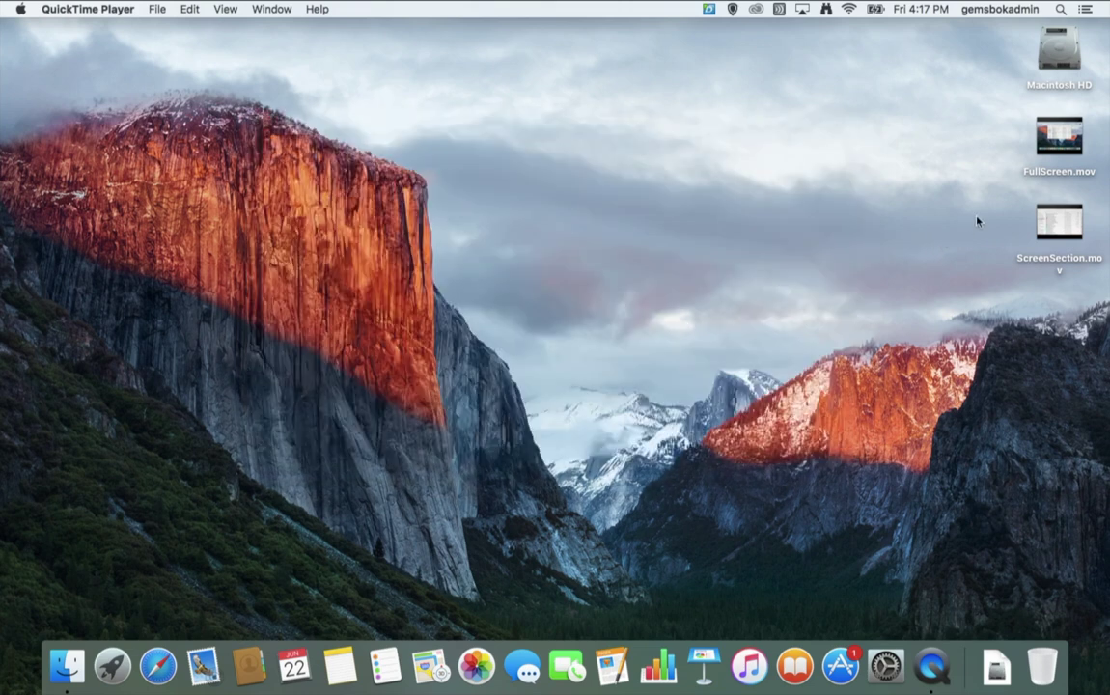
Step: Preview ScreenSection.mov from the desktop with Quick Look
left_click(1059, 224)
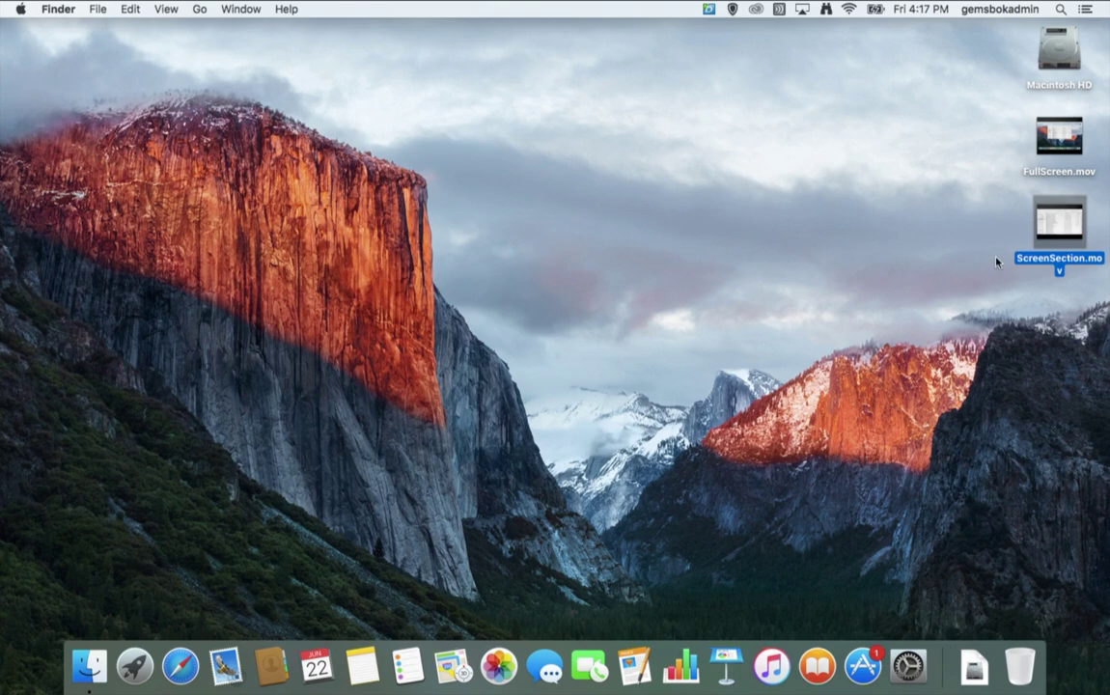
key("space")
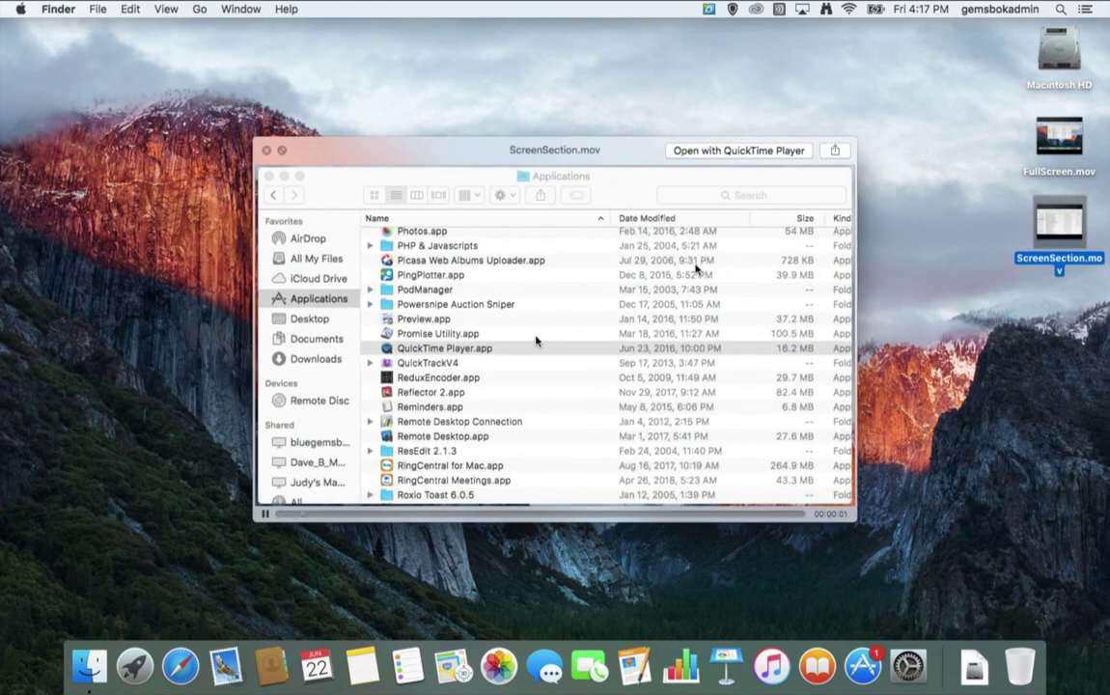